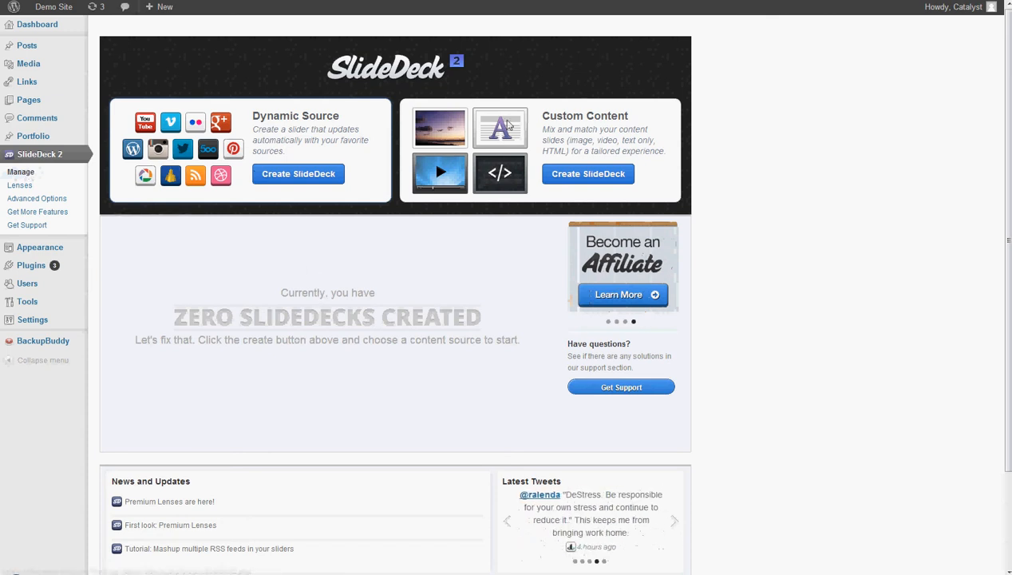
Create a custom-content SlideDeck and make its first slide an image slide
click(564, 181)
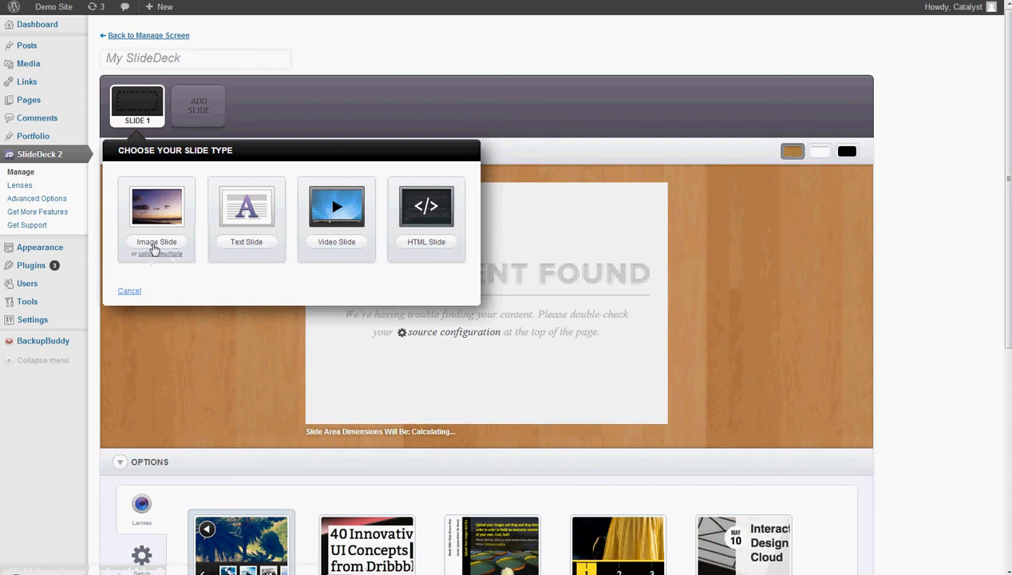
click(154, 247)
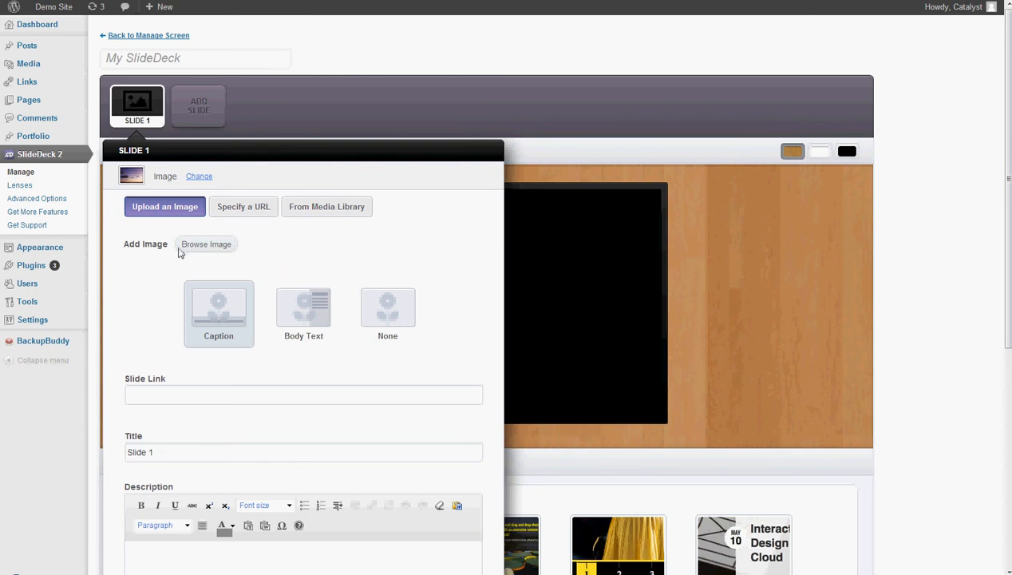
Upload Chrysanthemum.jpg from the Sample Pictures folder as the image for Slide 1
click(221, 246)
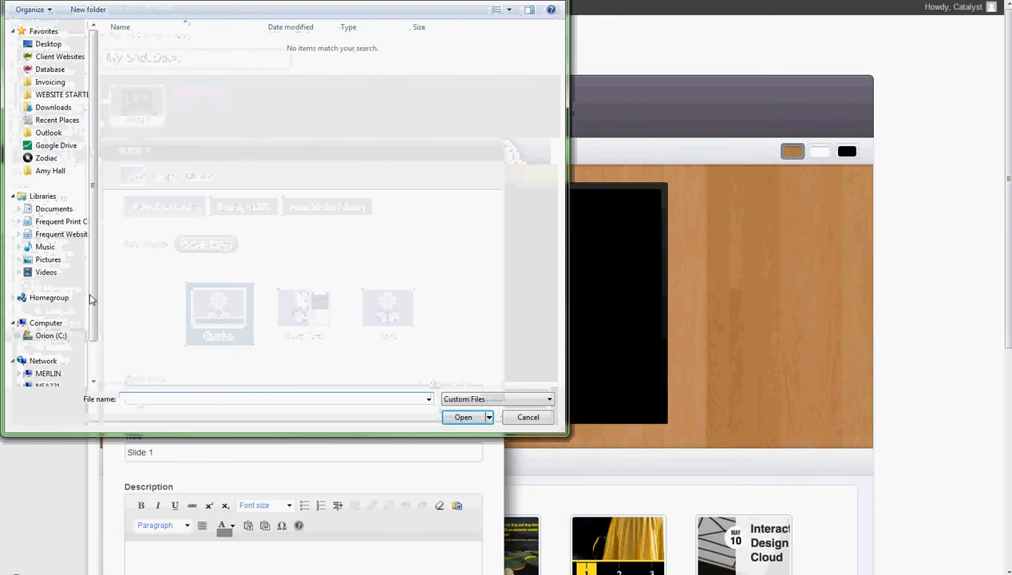
click(48, 260)
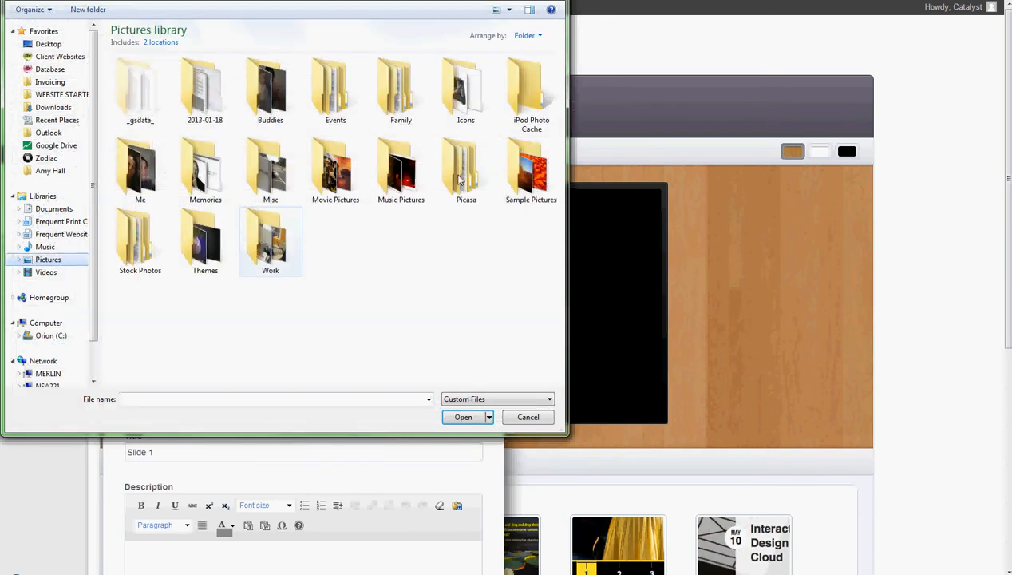
double_click(542, 184)
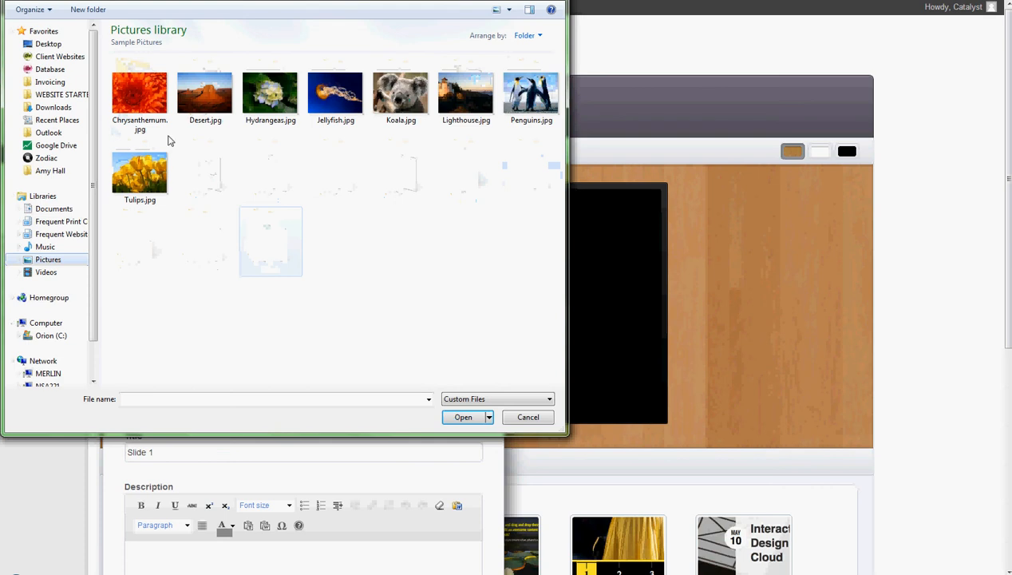
click(140, 109)
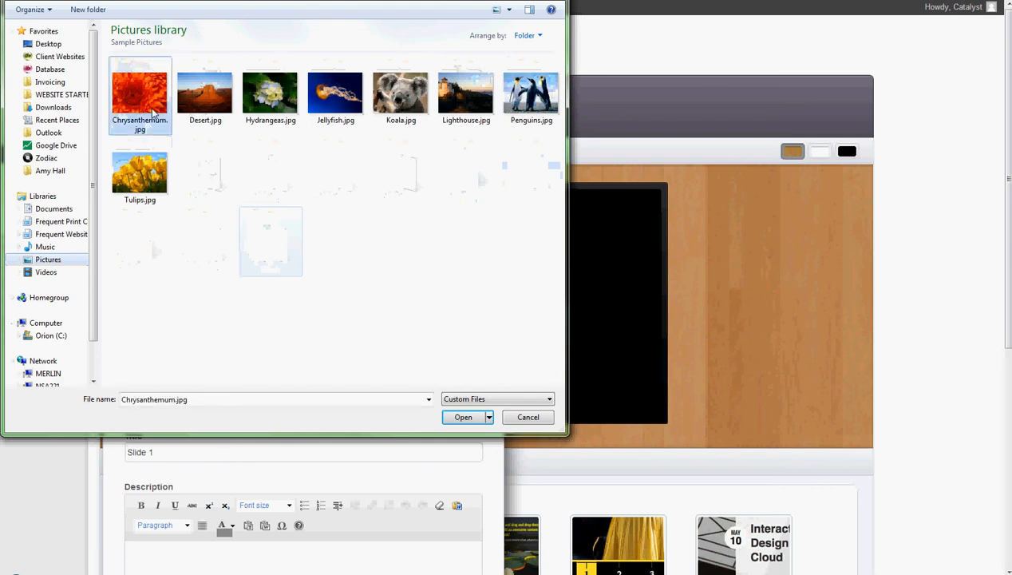
double_click(153, 112)
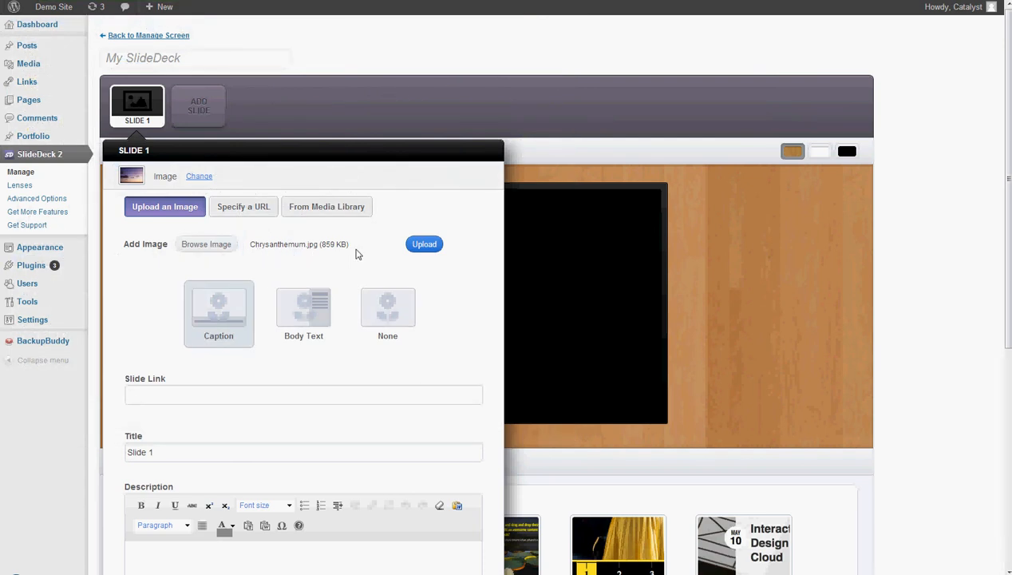
click(411, 246)
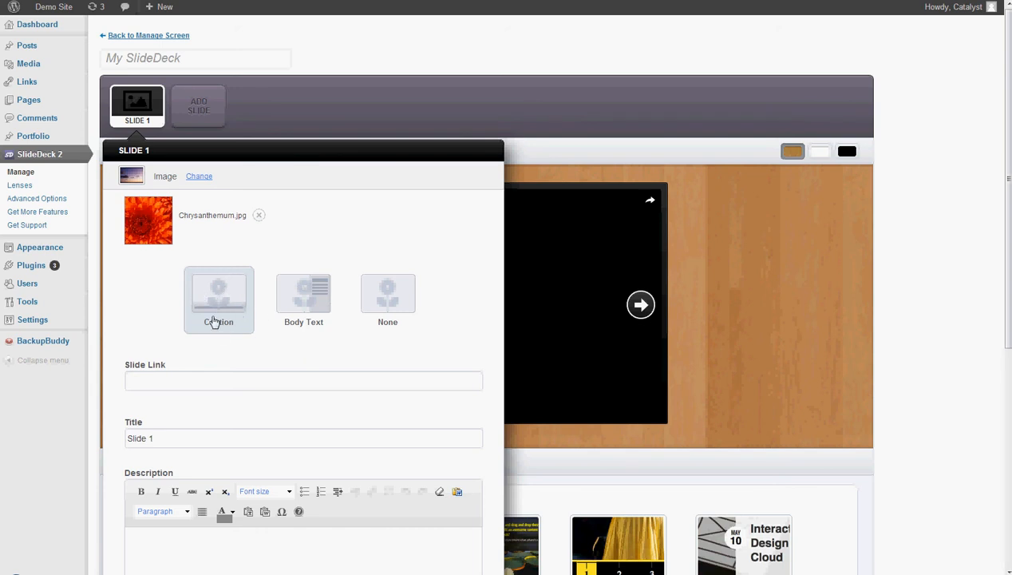
scroll(278, 316, down, 1)
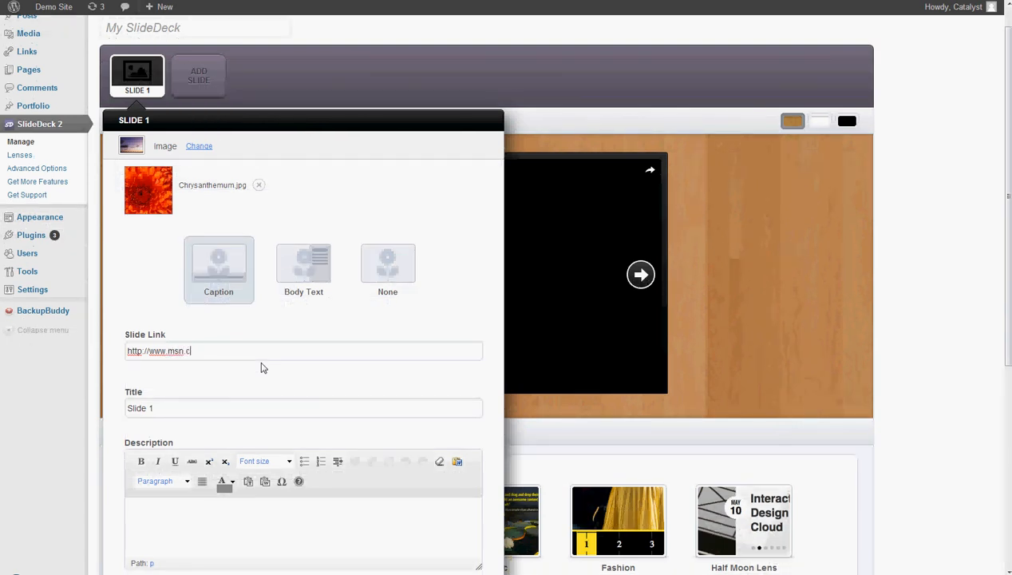
scroll(205, 358, down, 1)
triple_click(167, 331)
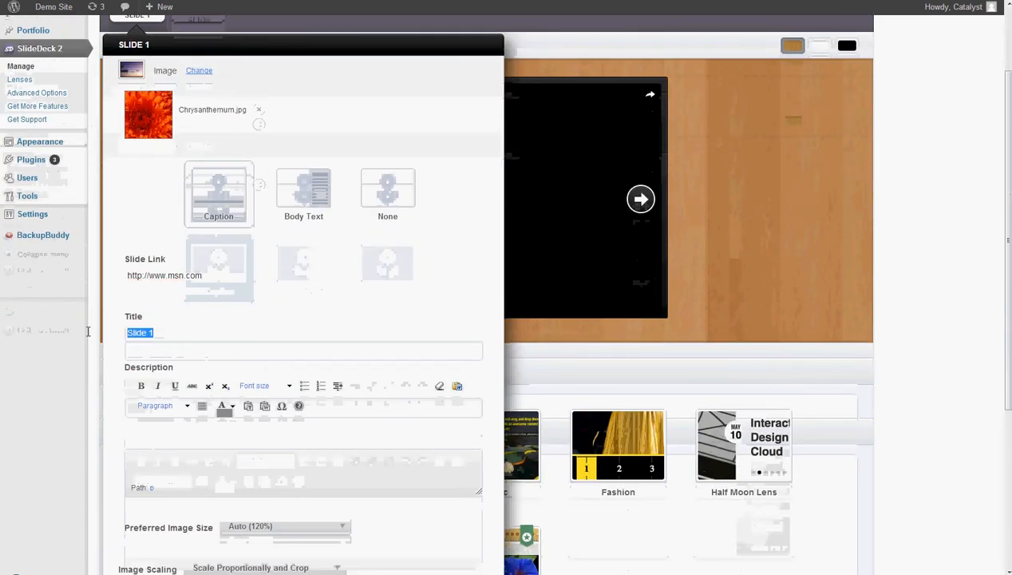
click(177, 437)
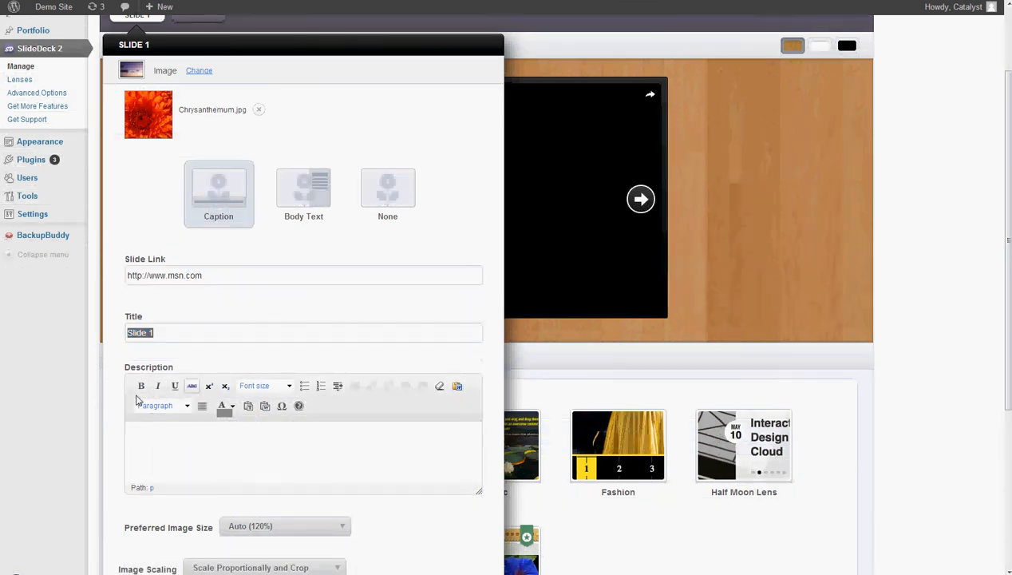
Set the preferred image size of Slide 1 to Auto (100%)
scroll(337, 403, down, 1)
scroll(268, 394, down, 1)
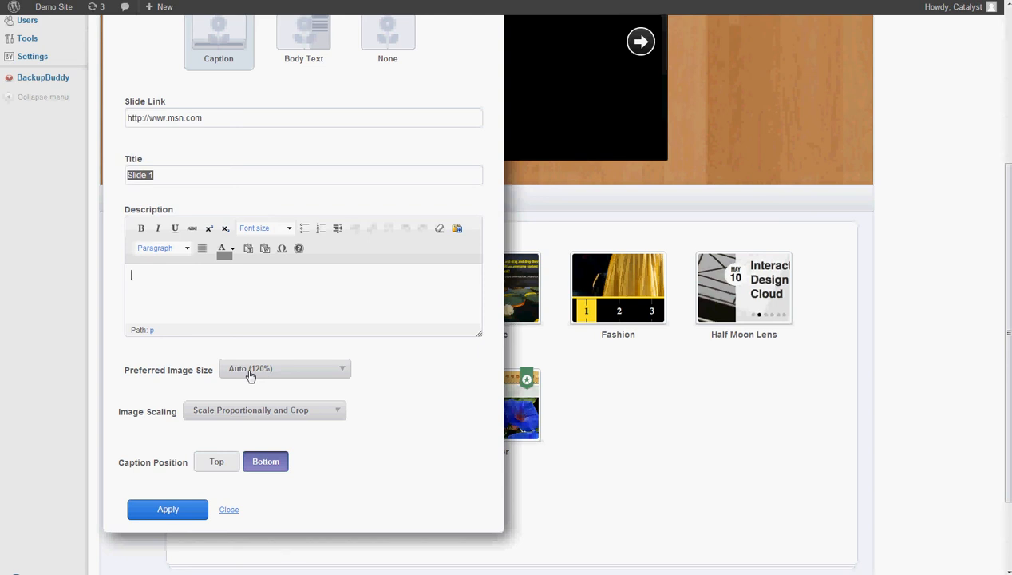
click(255, 375)
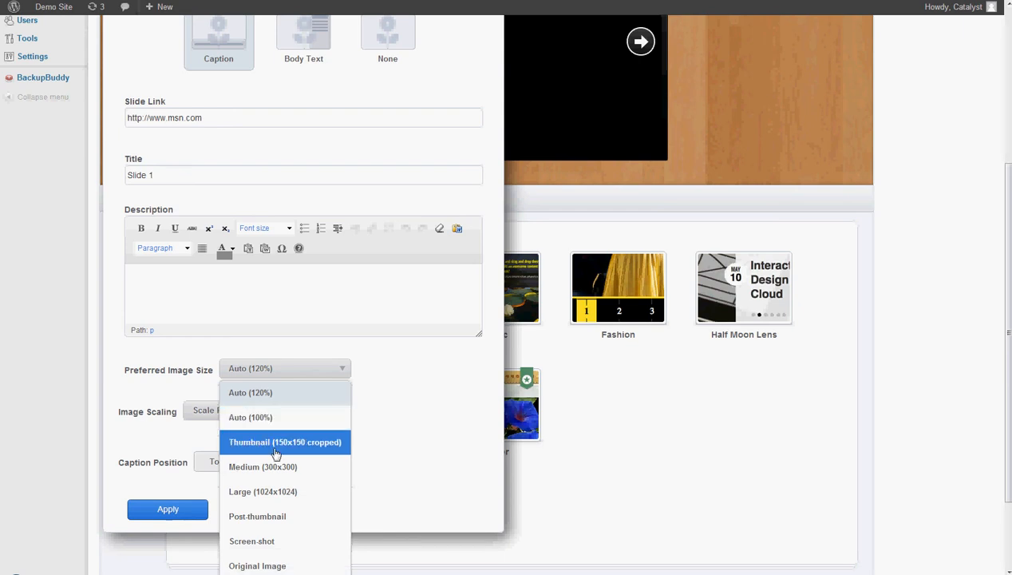
scroll(285, 533, down, 1)
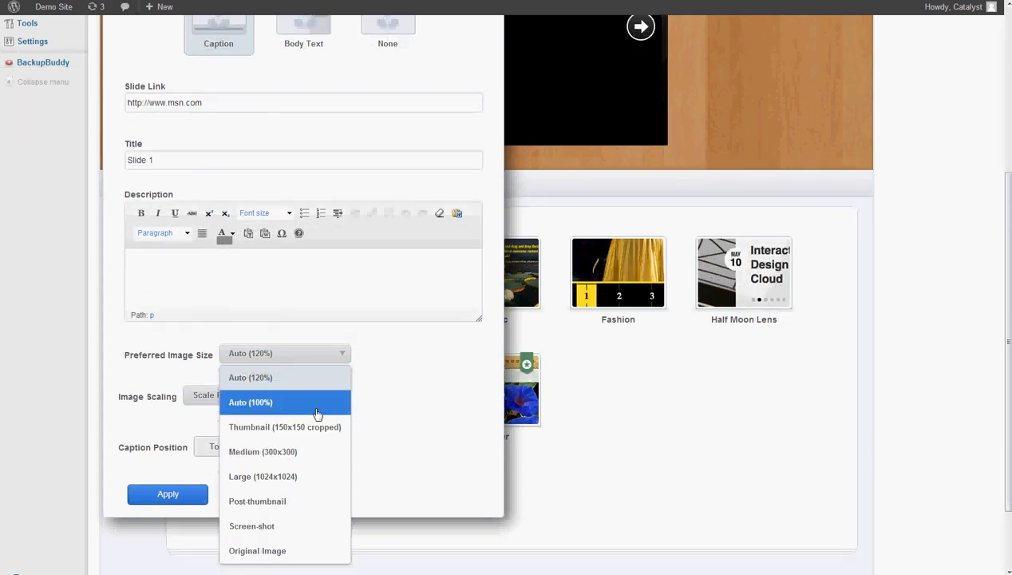
click(266, 406)
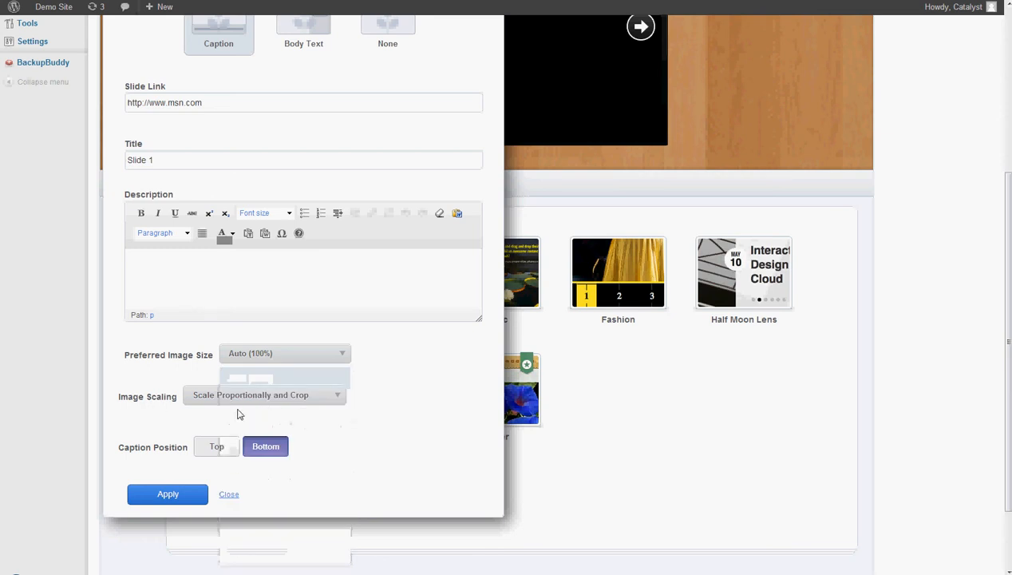
Set Slide 1's image scaling to Scale Proportionally and Do Not Crop
click(227, 398)
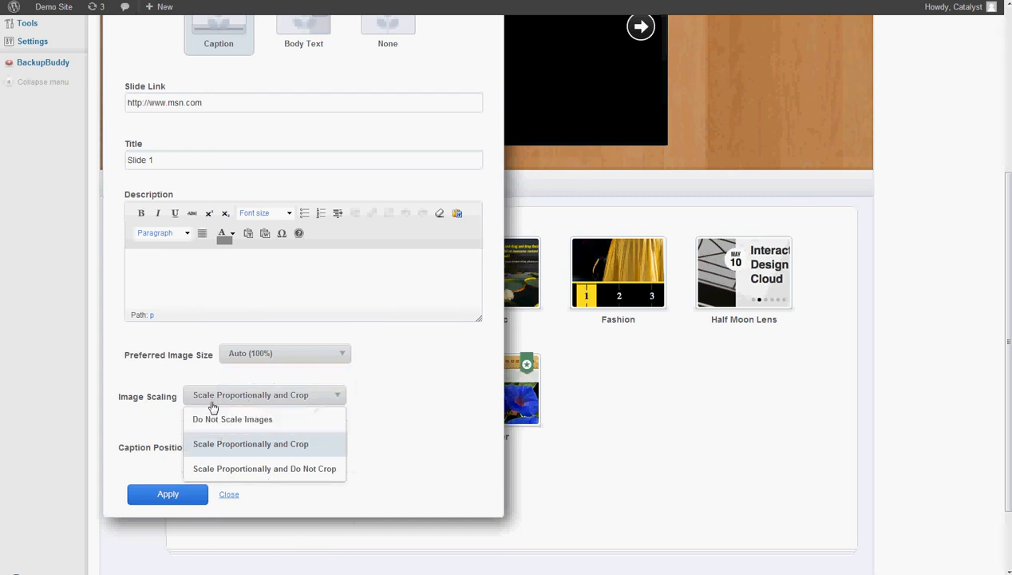
scroll(236, 408, up, 1)
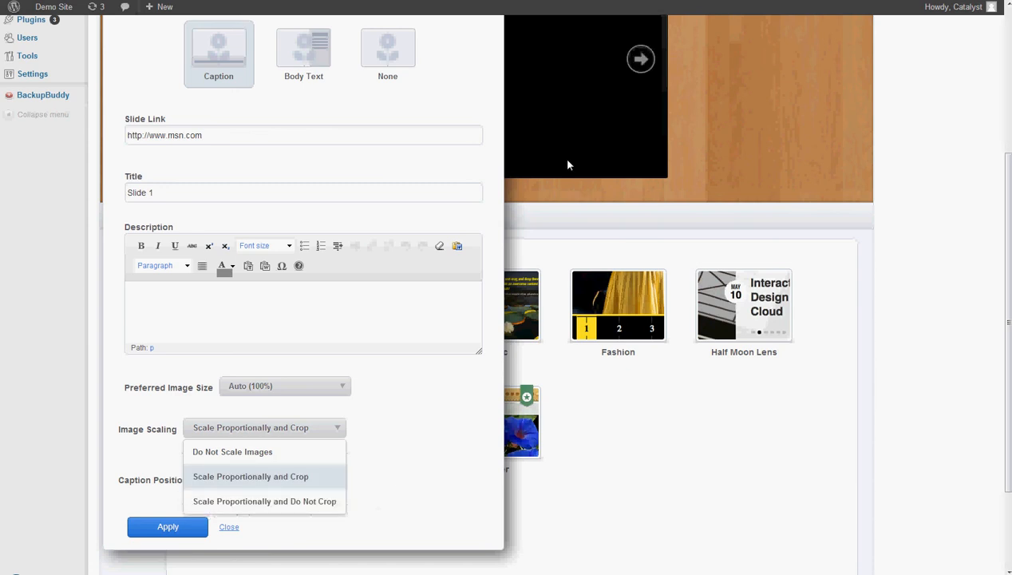
scroll(567, 166, up, 3)
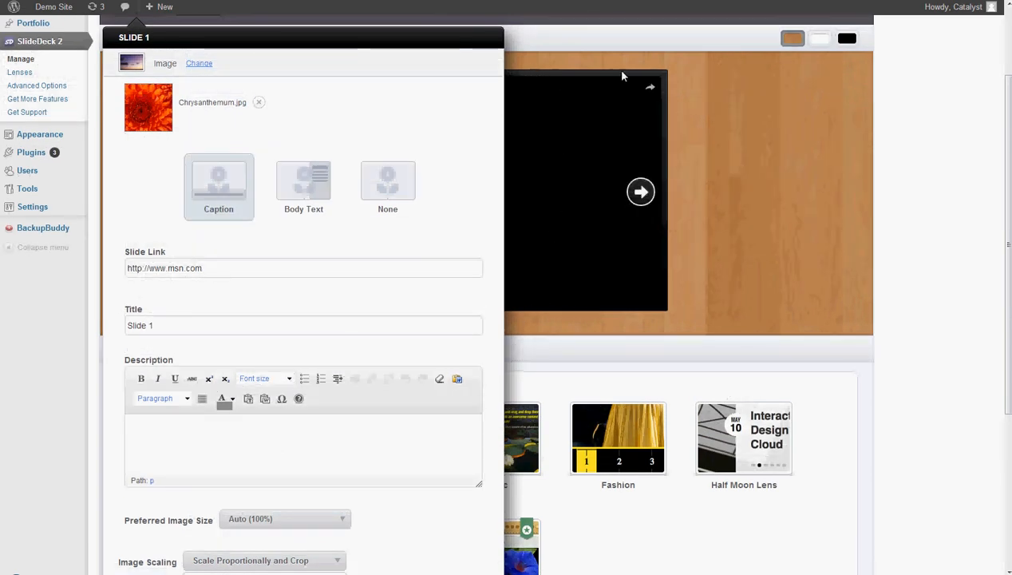
scroll(282, 389, down, 3)
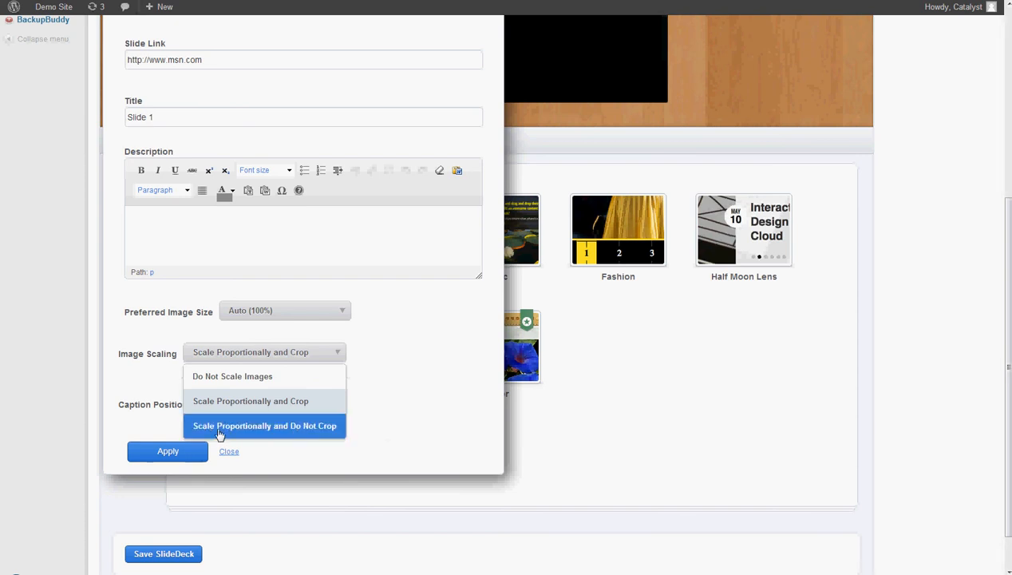
click(308, 425)
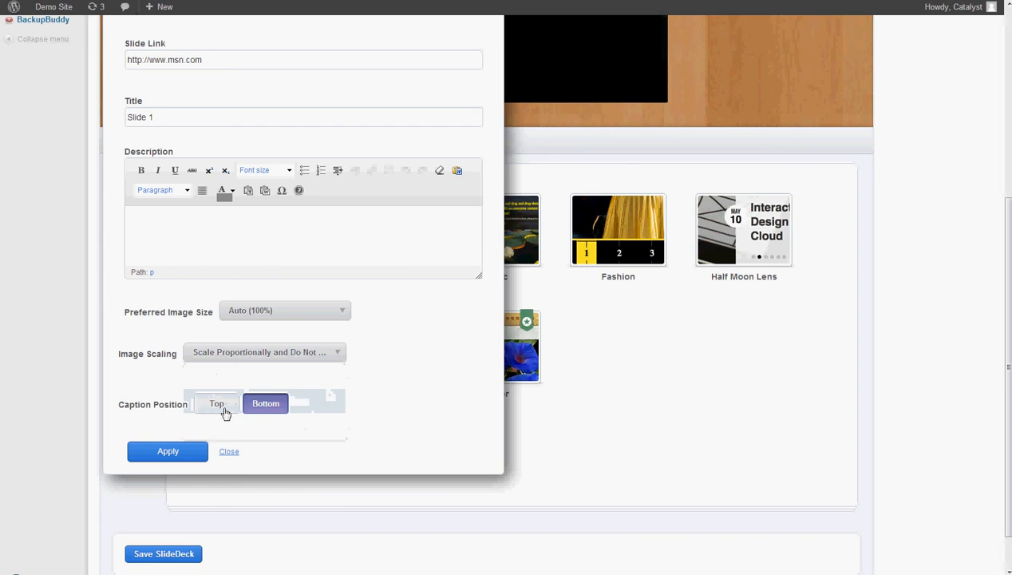
Apply the Slide 1 settings with the Caption layout and the caption position at Bottom
scroll(324, 418, up, 3)
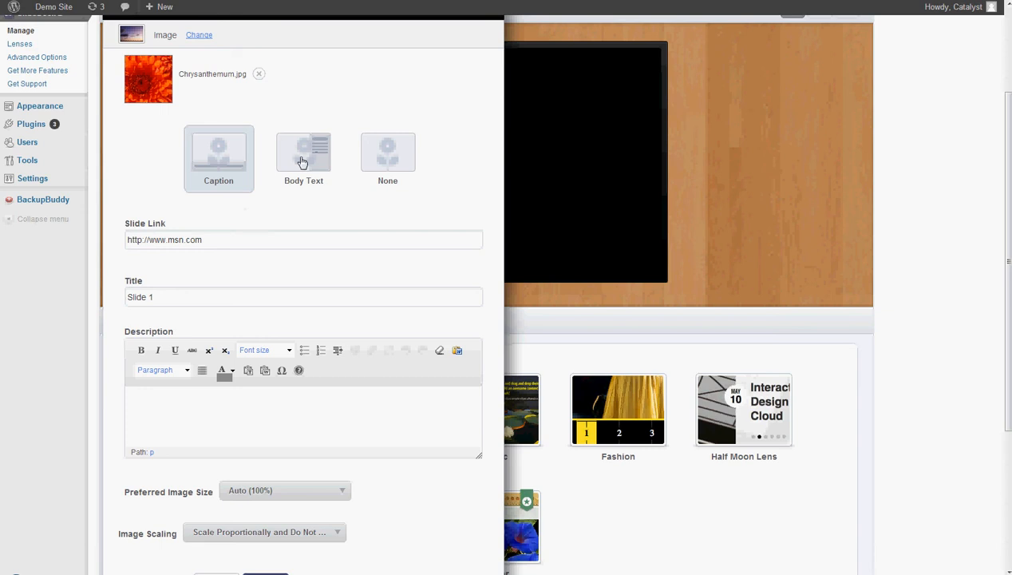
scroll(311, 311, down, 4)
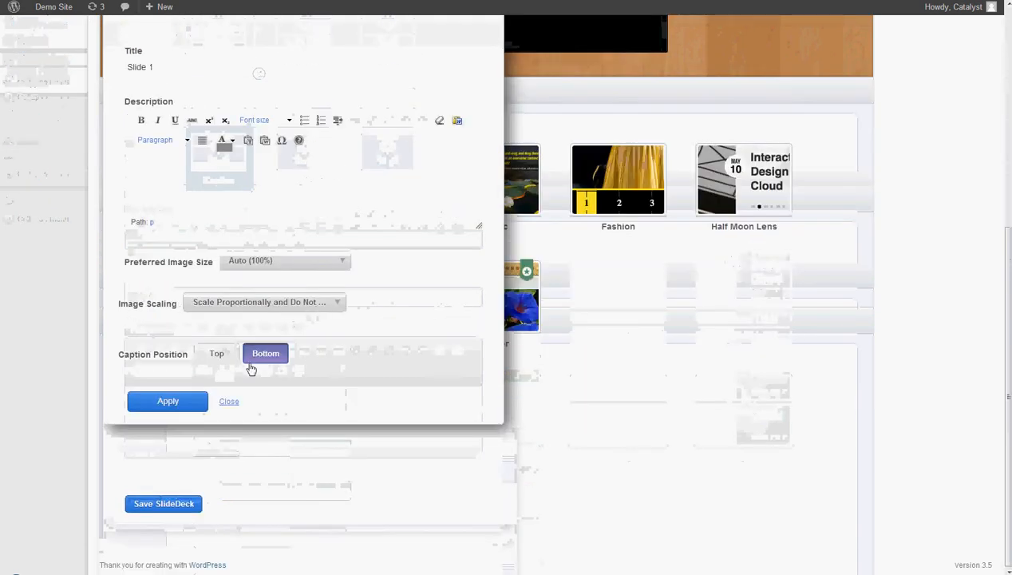
click(185, 408)
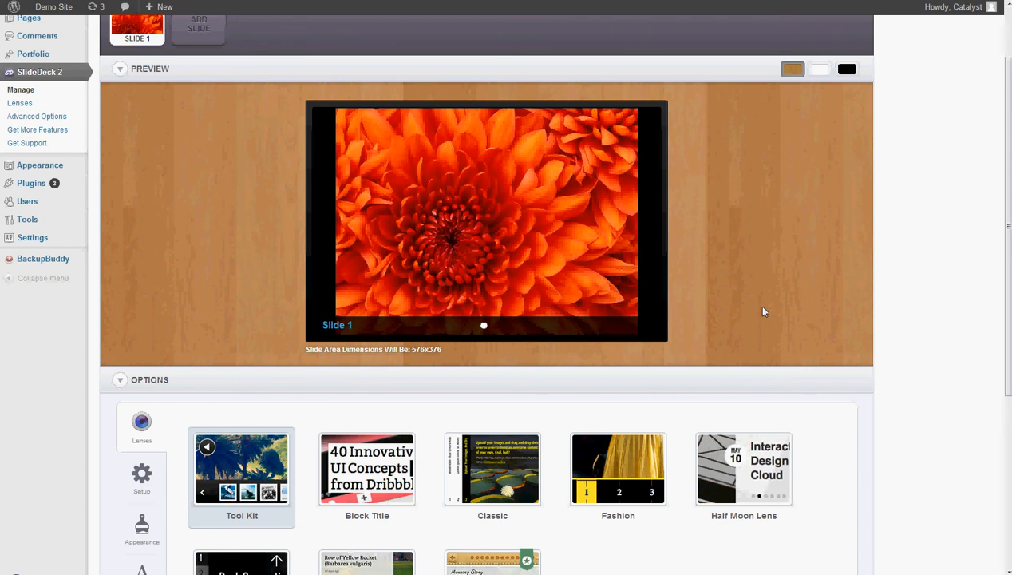
Try the Block Title lens on the slider
scroll(762, 311, down, 3)
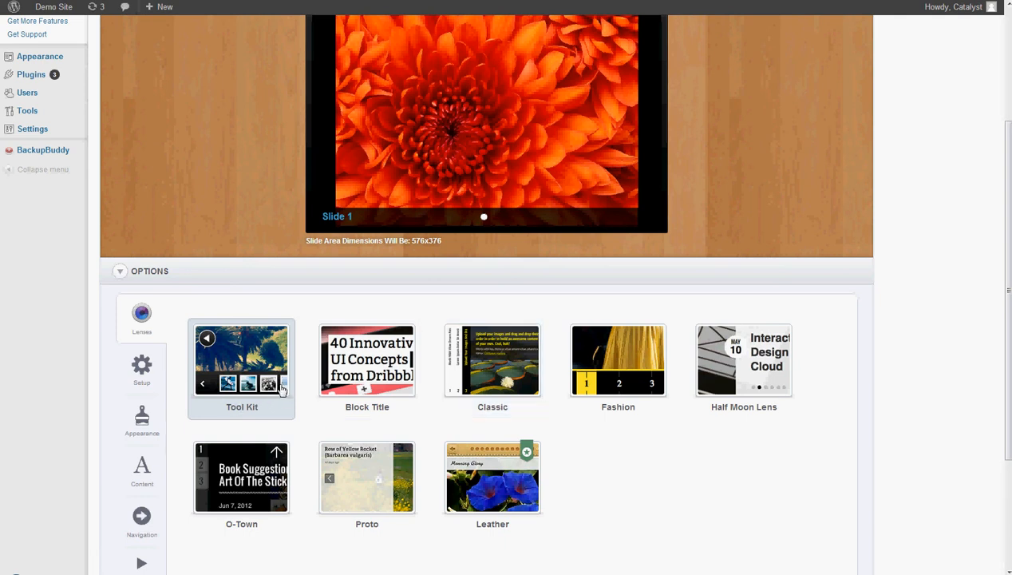
click(368, 374)
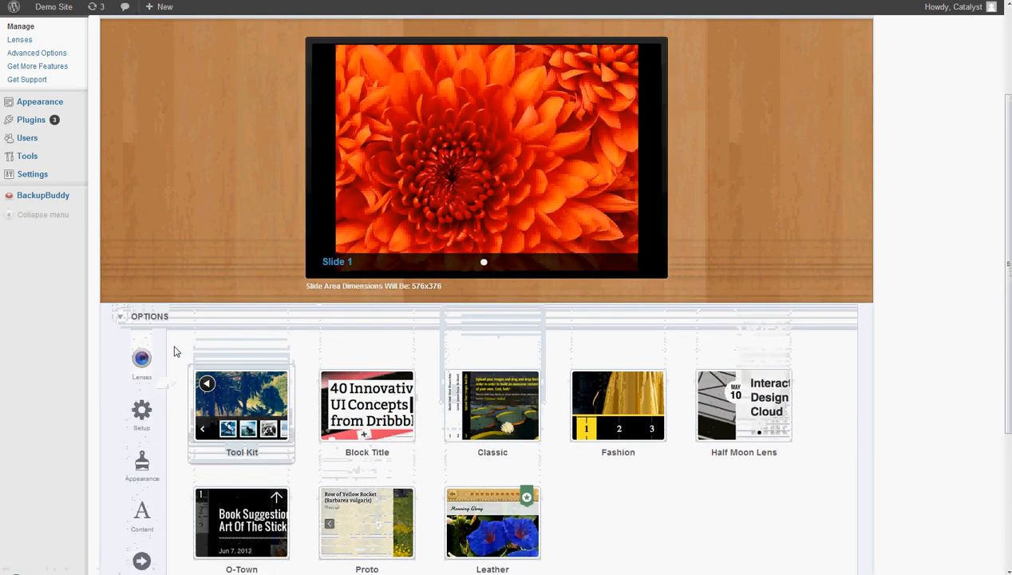
Set the slider size to Large (900x550) in the setup options
scroll(174, 351, down, 3)
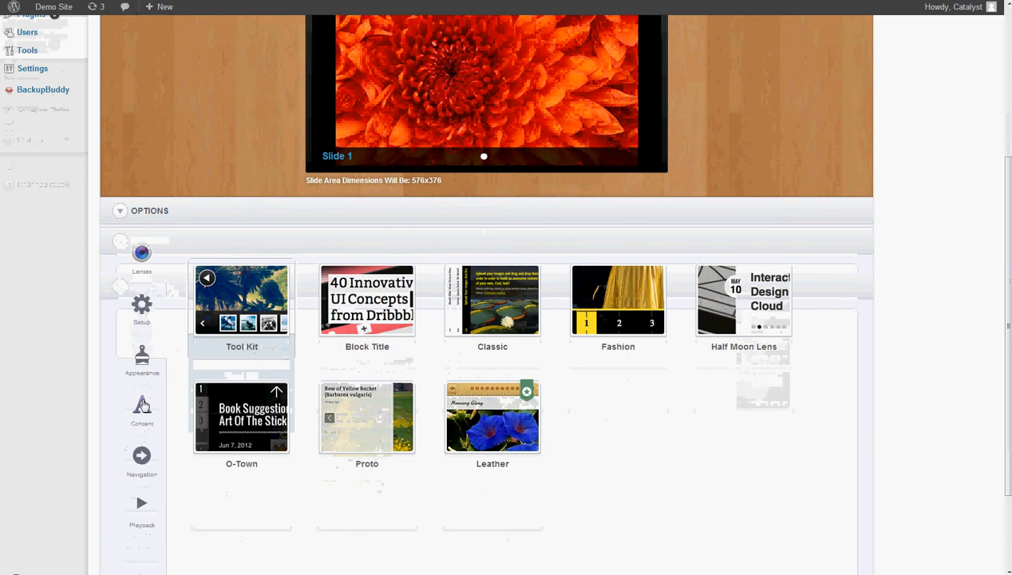
click(142, 308)
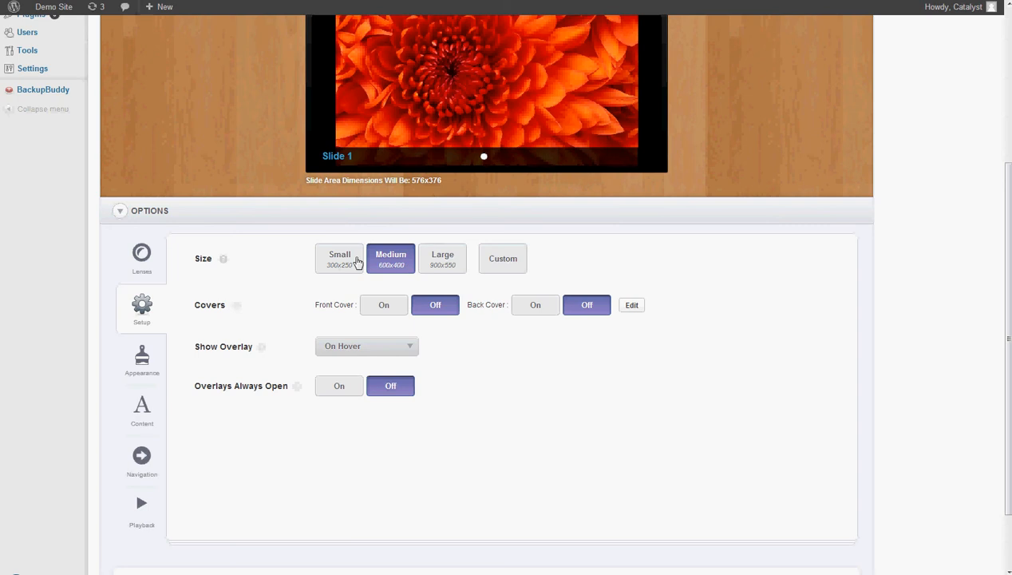
click(431, 260)
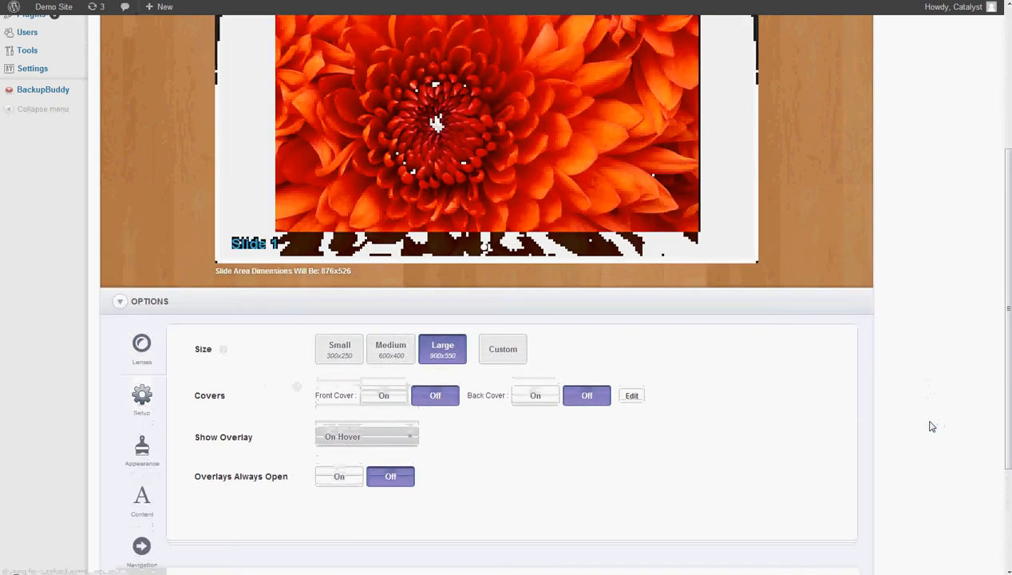
Try the Custom slider size and switch back to Large (900x550)
scroll(930, 426, up, 1)
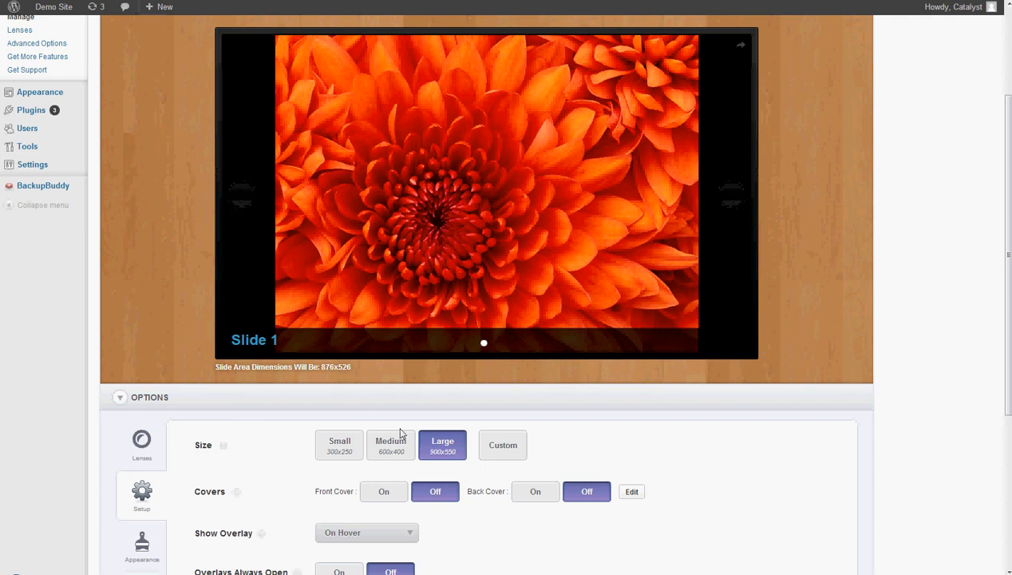
scroll(574, 440, down, 1)
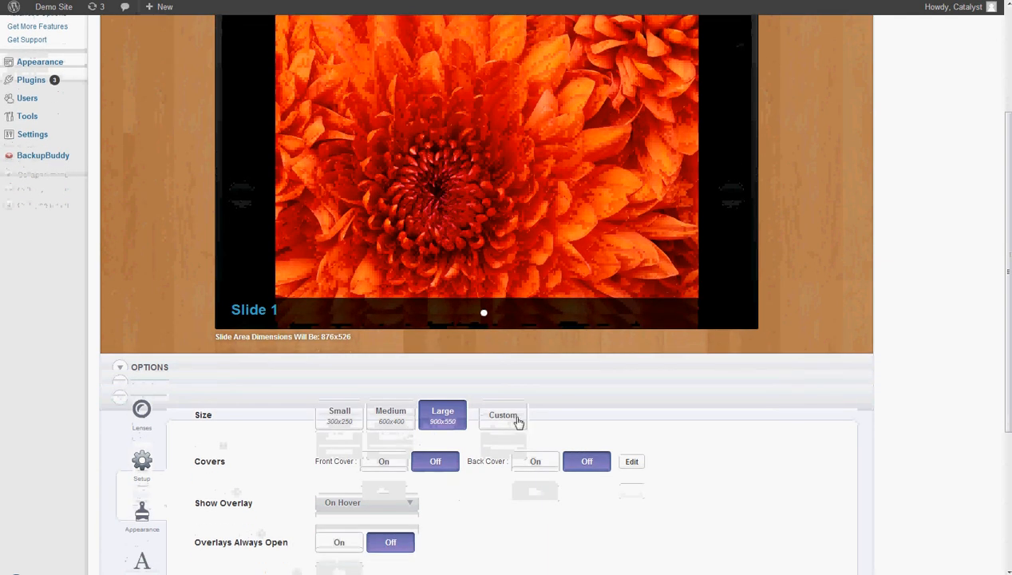
click(506, 426)
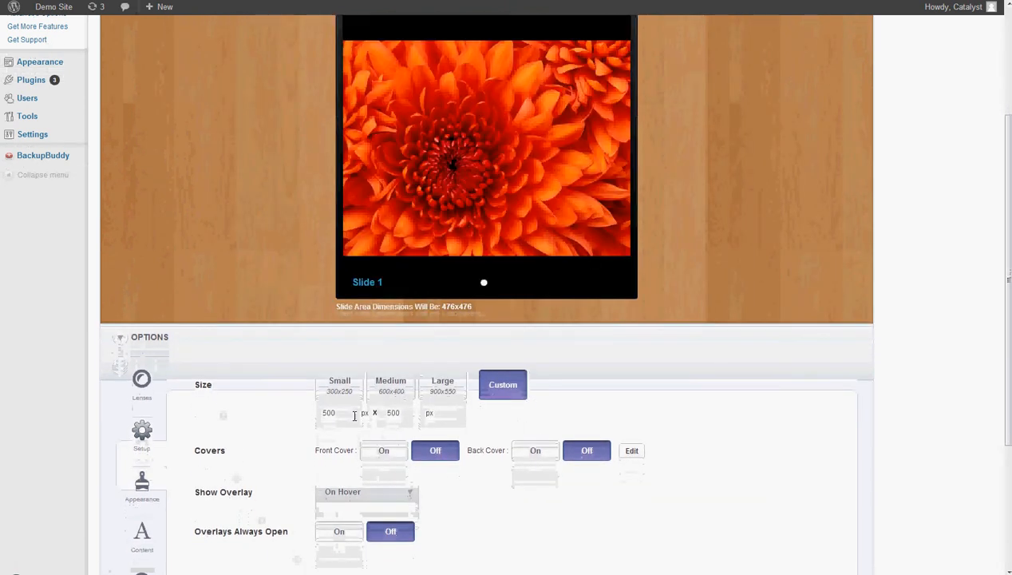
click(447, 386)
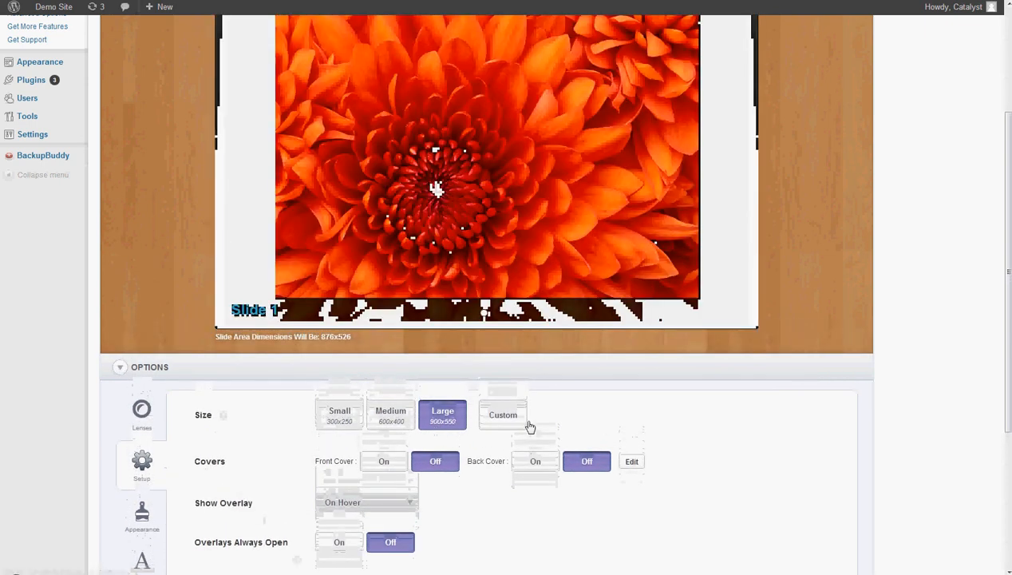
Set the slider's accent color to the red #ff0048 in the appearance options
scroll(645, 445, down, 2)
scroll(645, 446, down, 1)
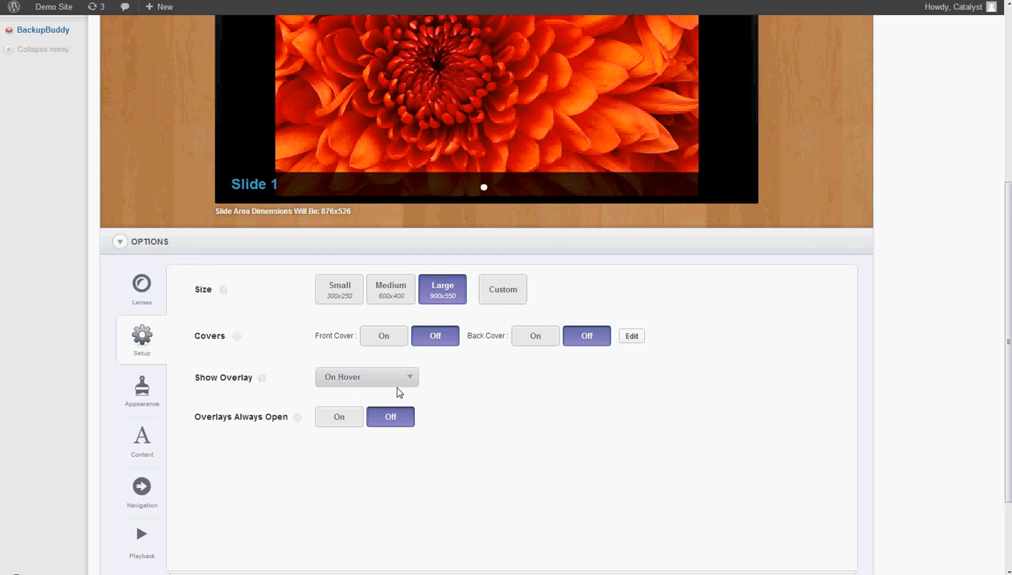
click(157, 392)
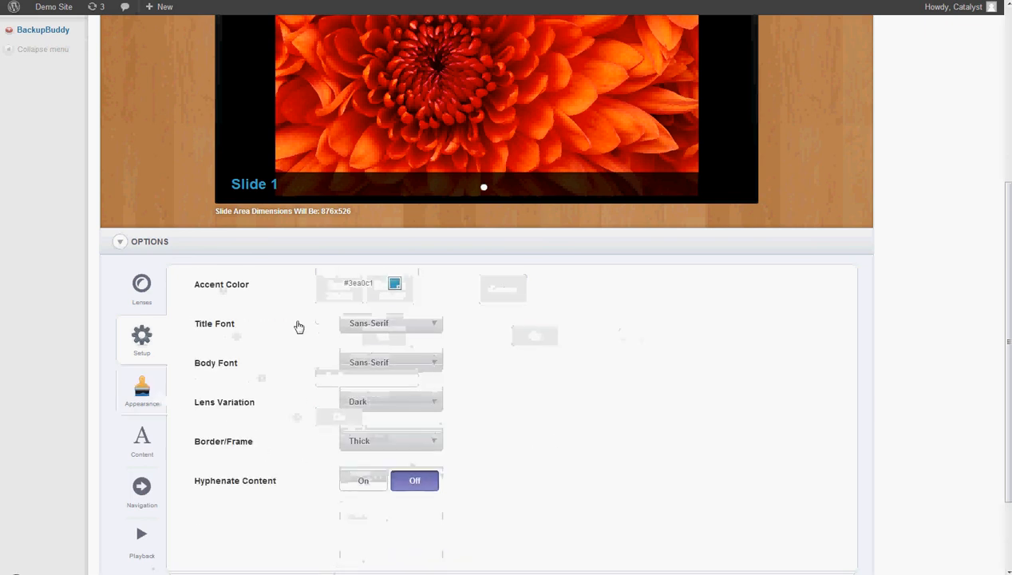
click(395, 285)
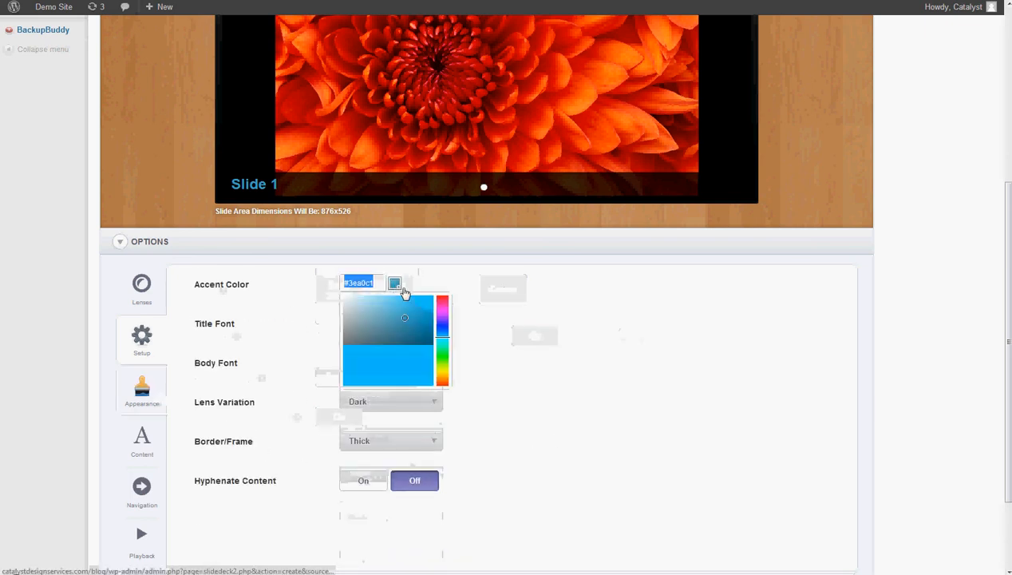
drag(420, 307, 462, 293)
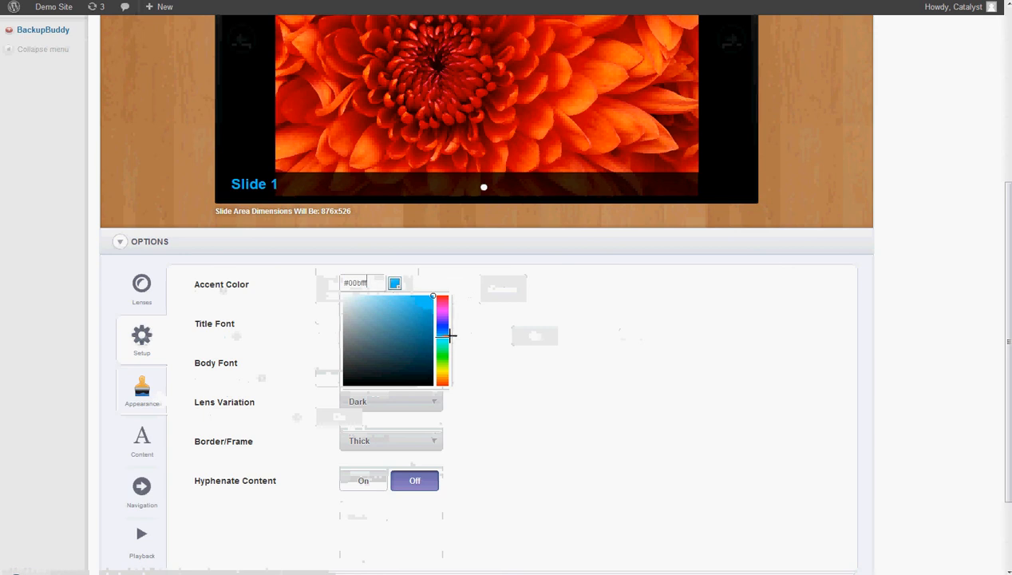
drag(445, 330, 452, 303)
click(596, 365)
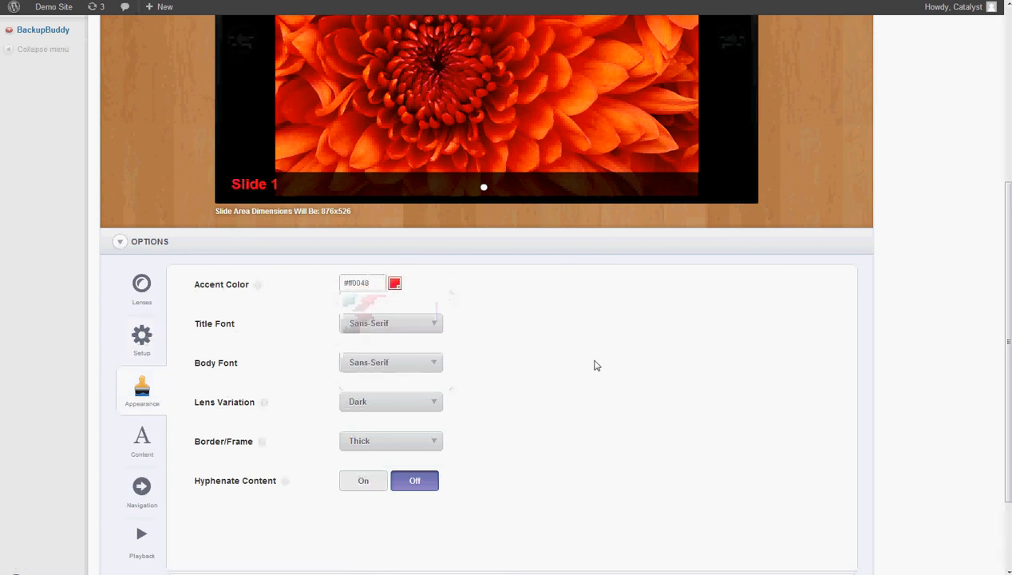
Try Georgia as the slider's title font, then set the title font to Oswald
click(376, 328)
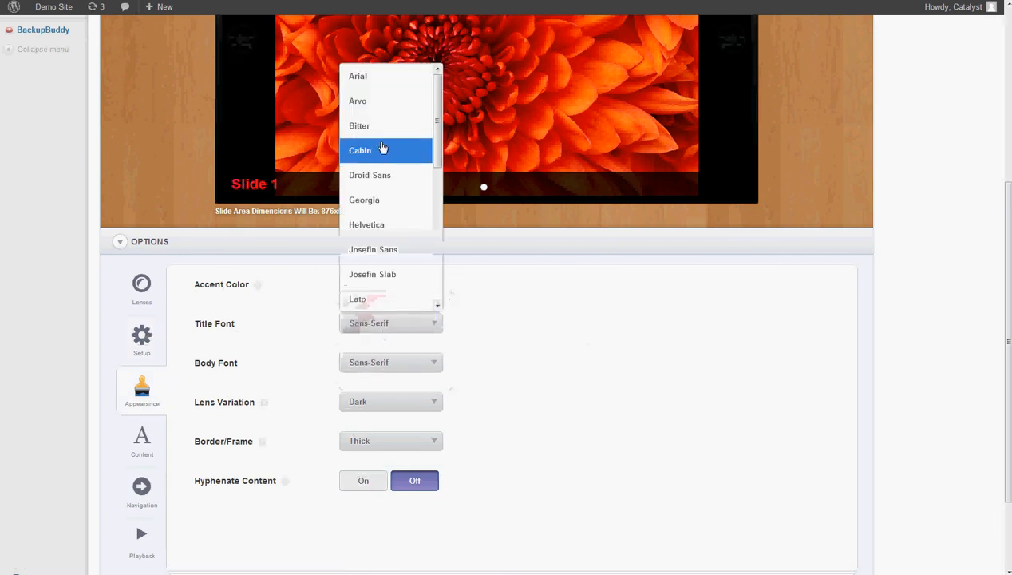
click(401, 210)
click(394, 322)
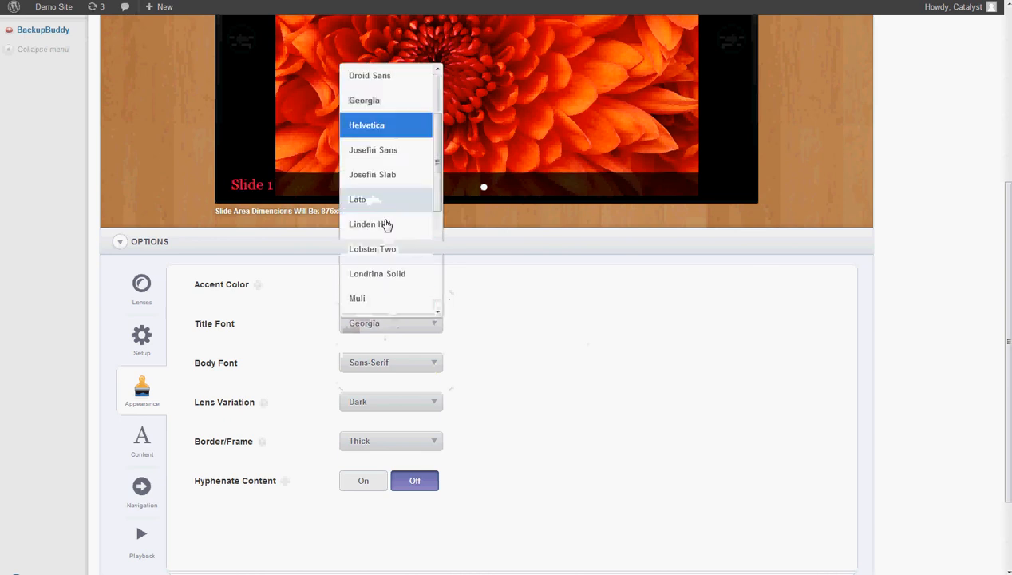
scroll(387, 220, down, 3)
click(389, 210)
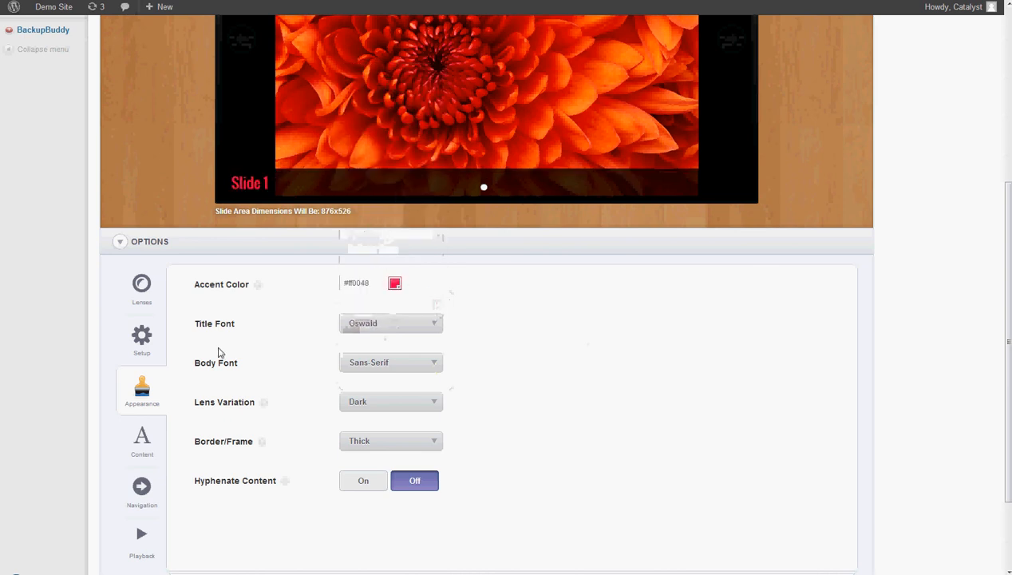
drag(190, 324, 247, 323)
click(224, 324)
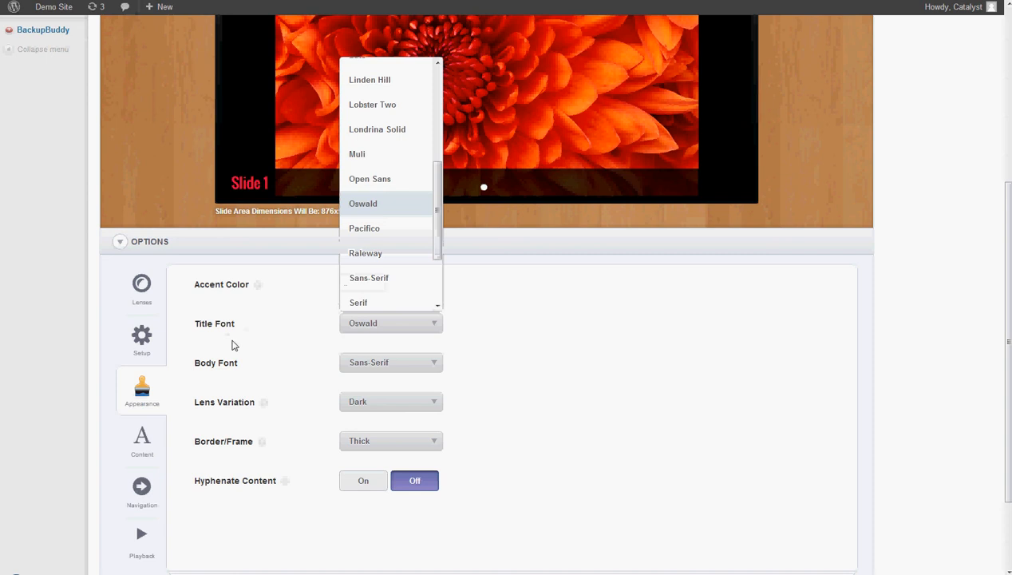
click(423, 365)
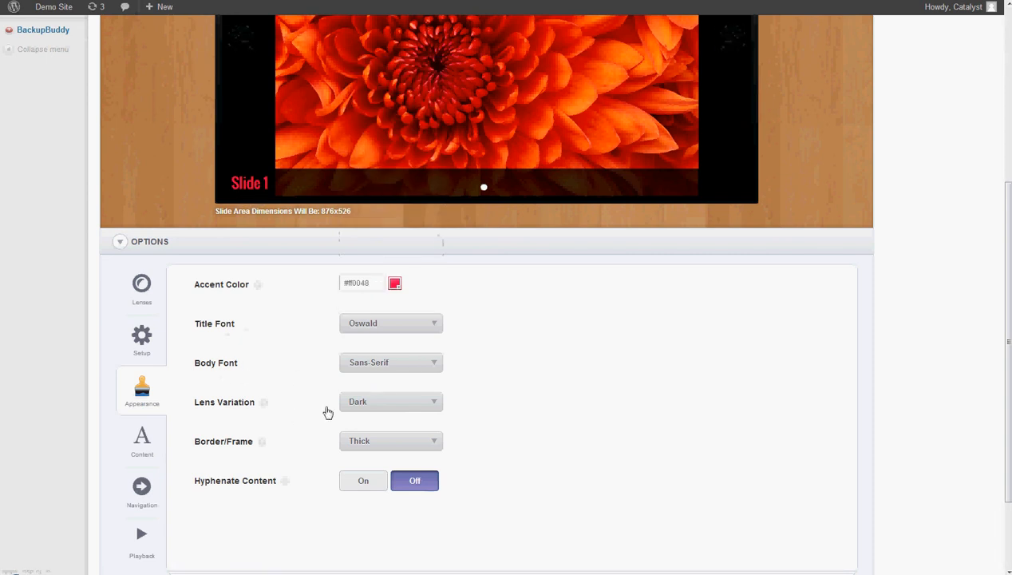
Try the Light lens variation on the slider and switch back to Dark
scroll(514, 382, down, 1)
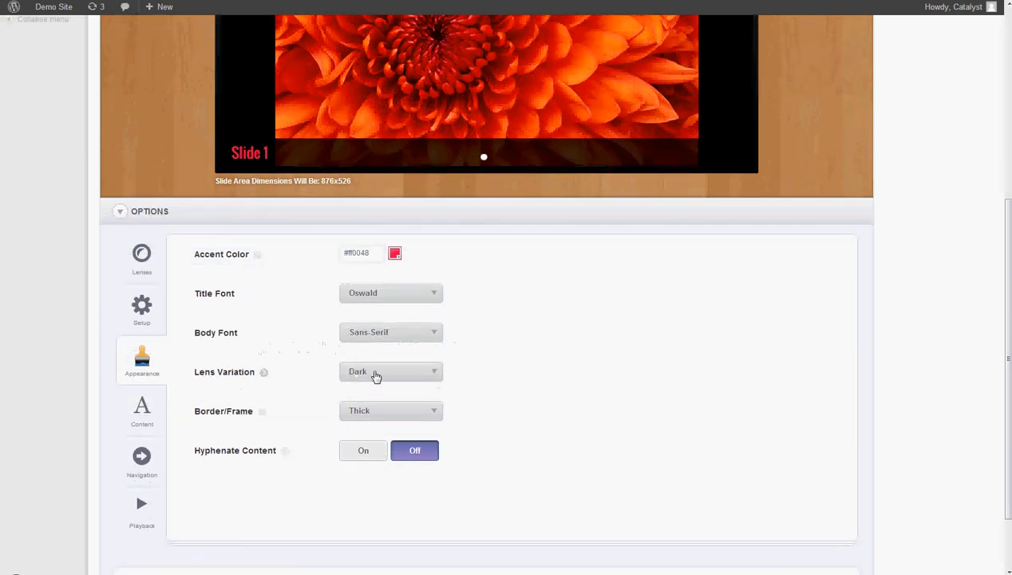
click(376, 372)
click(378, 417)
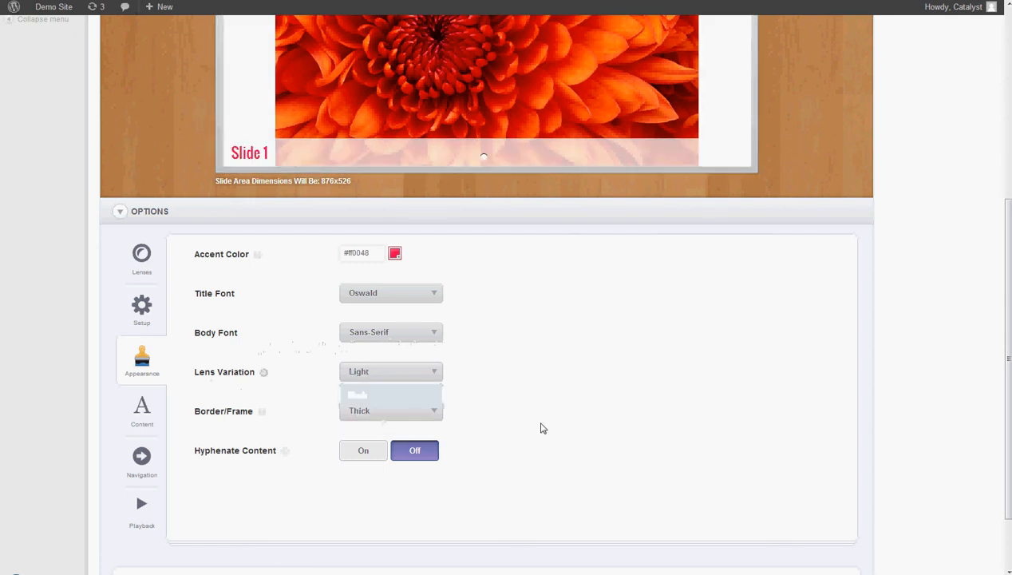
click(405, 371)
click(389, 396)
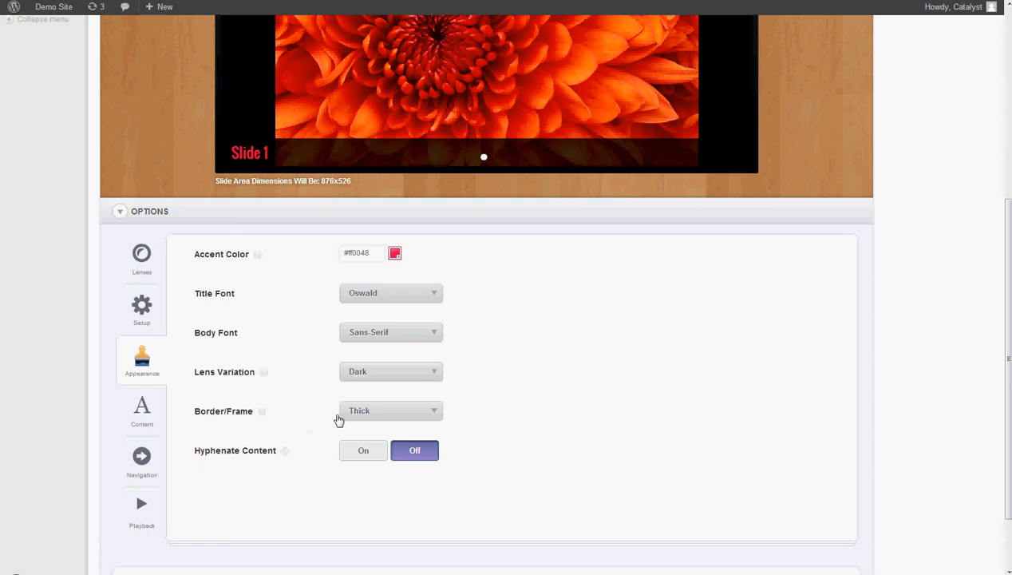
Try the Hairline and None options for the slider's border/frame and switch back to Thick
click(363, 413)
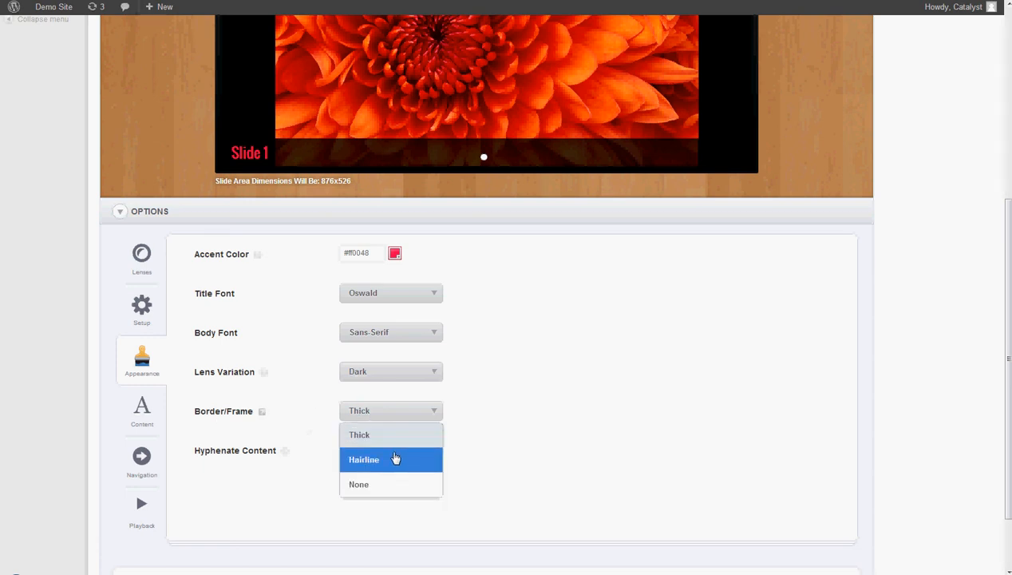
click(394, 459)
click(380, 414)
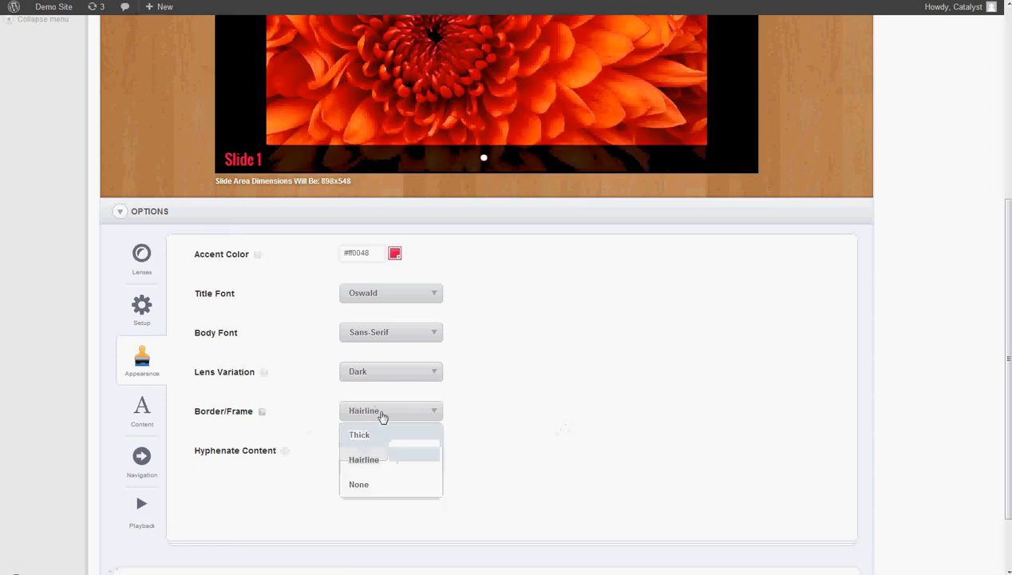
click(378, 482)
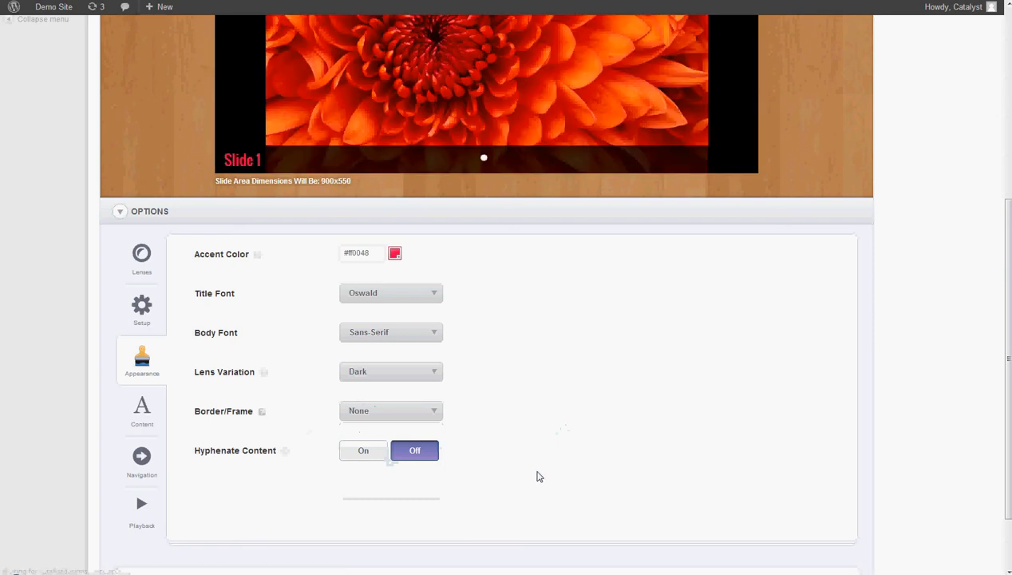
click(391, 411)
click(388, 431)
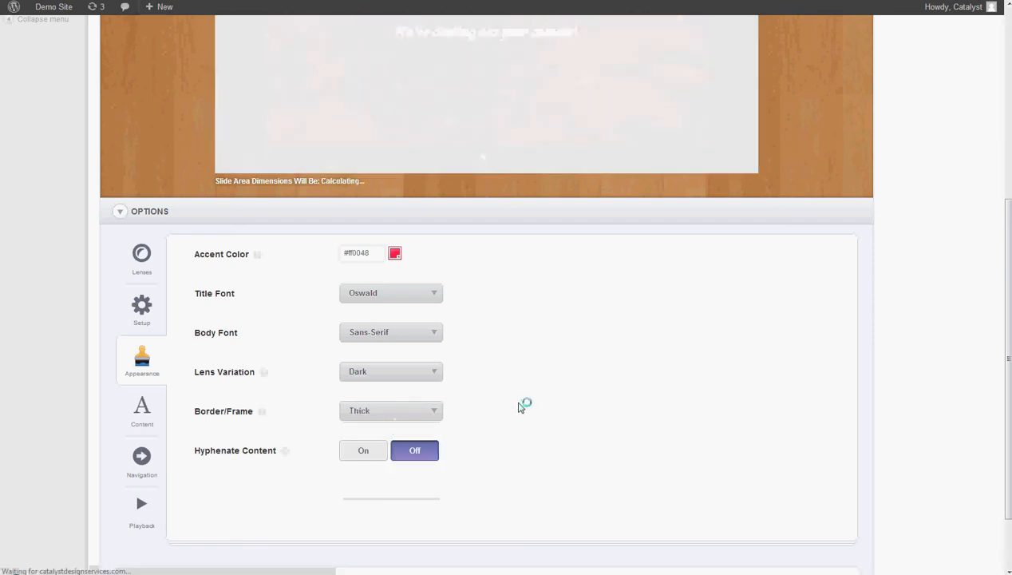
Review the slider's content options for linking the entire slide, link opening and cache duration
click(160, 423)
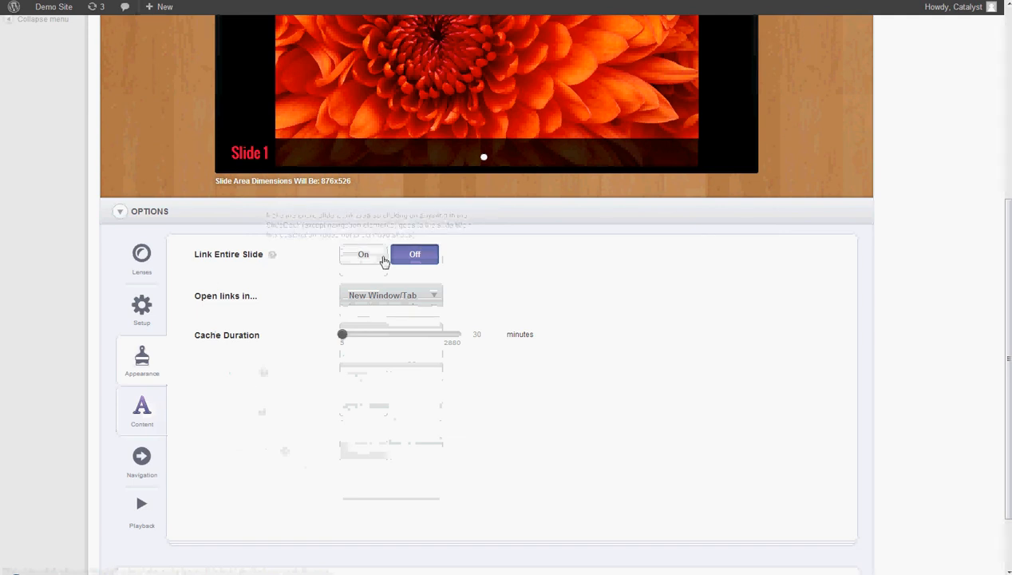
scroll(808, 449, up, 3)
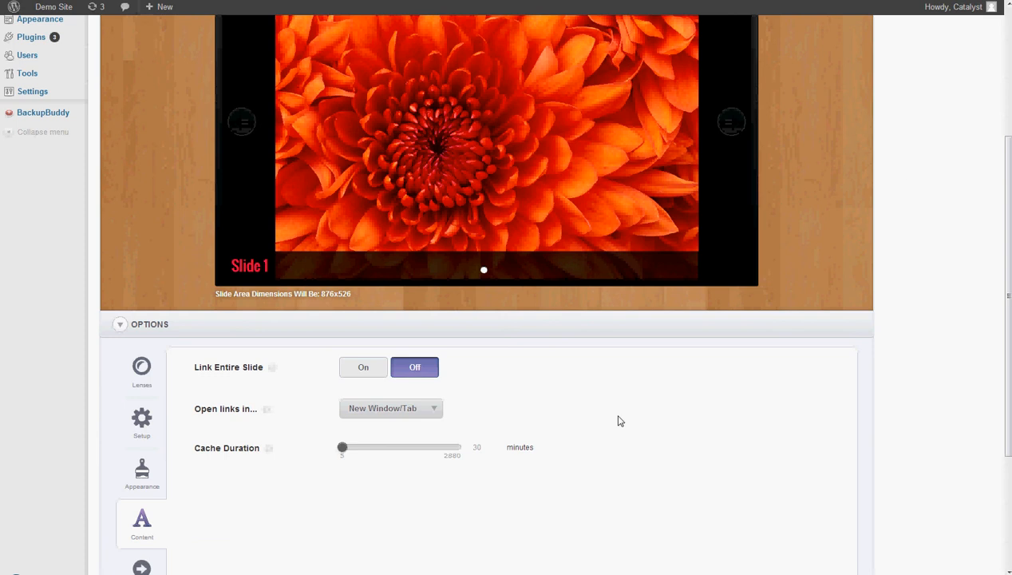
scroll(619, 421, down, 1)
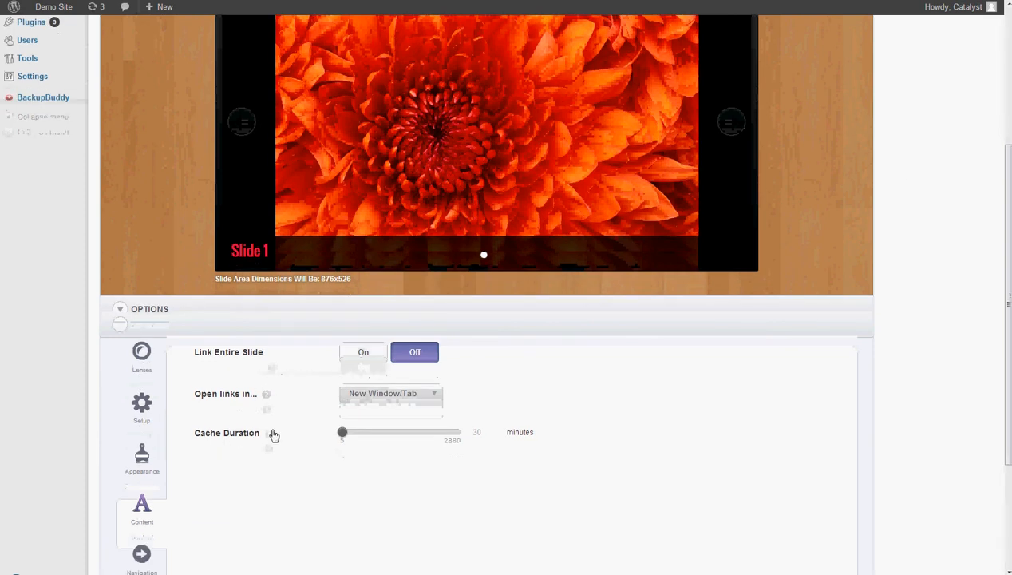
scroll(272, 434, down, 2)
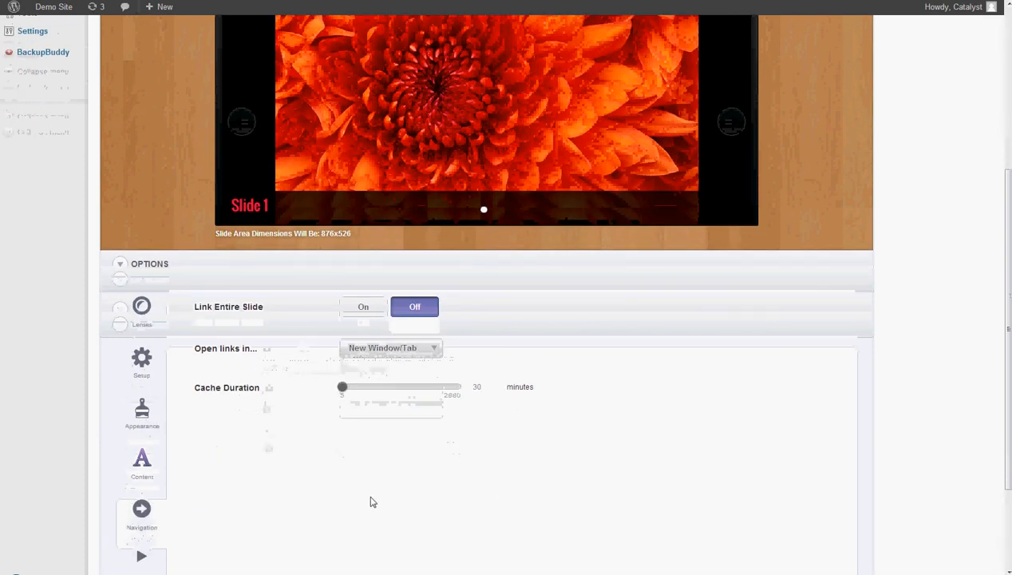
Turn on Touch Navigation in the slider's navigation options
scroll(240, 459, down, 2)
click(140, 467)
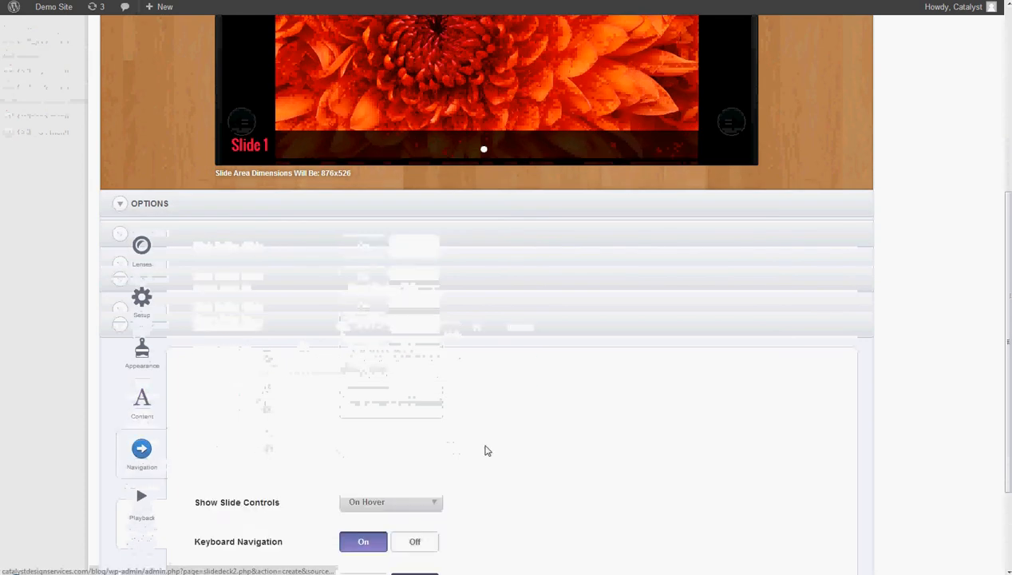
scroll(556, 302, down, 1)
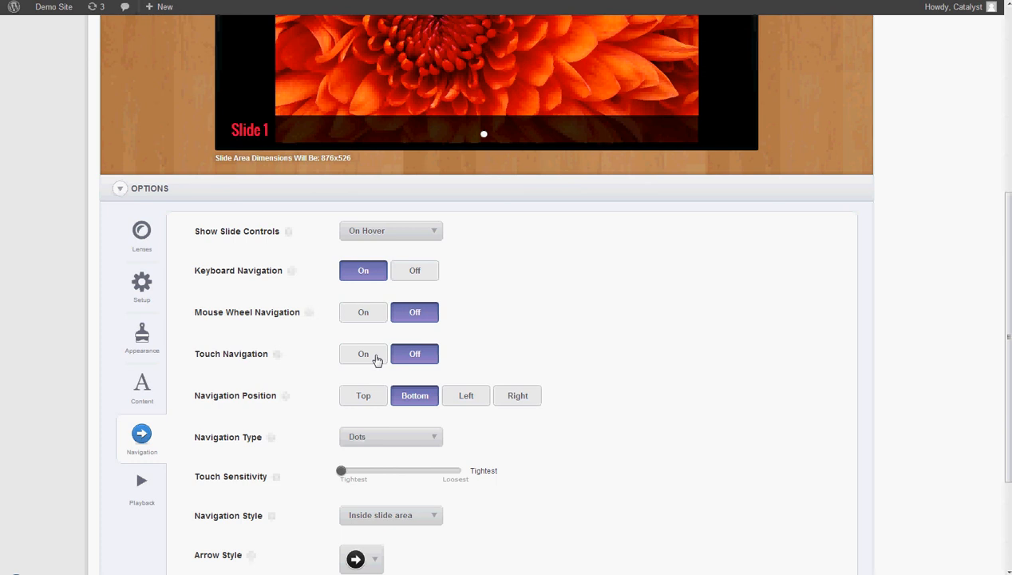
click(377, 359)
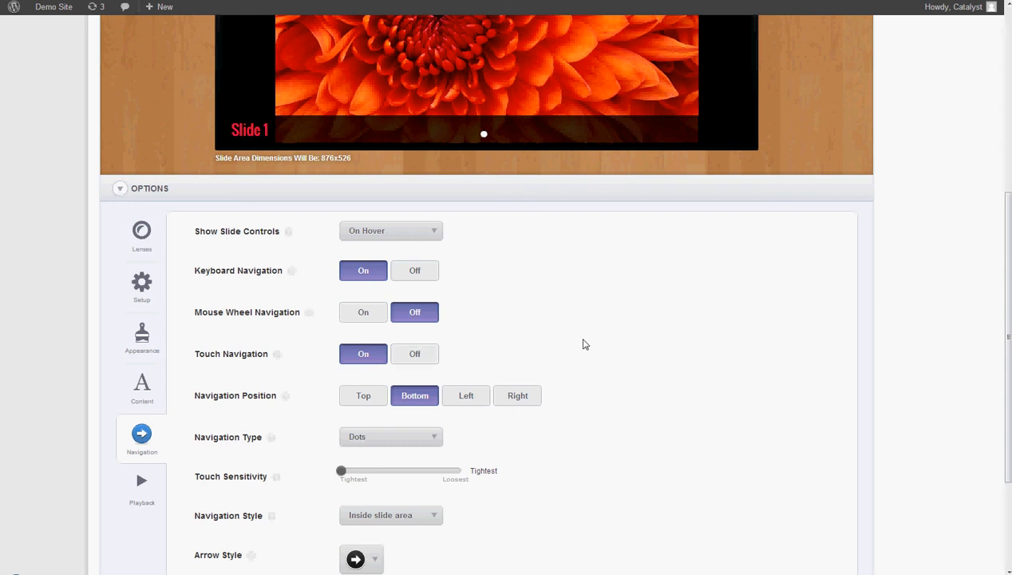
Try Thumbnails as the slider's navigation type and switch back to Dots
scroll(585, 344, down, 1)
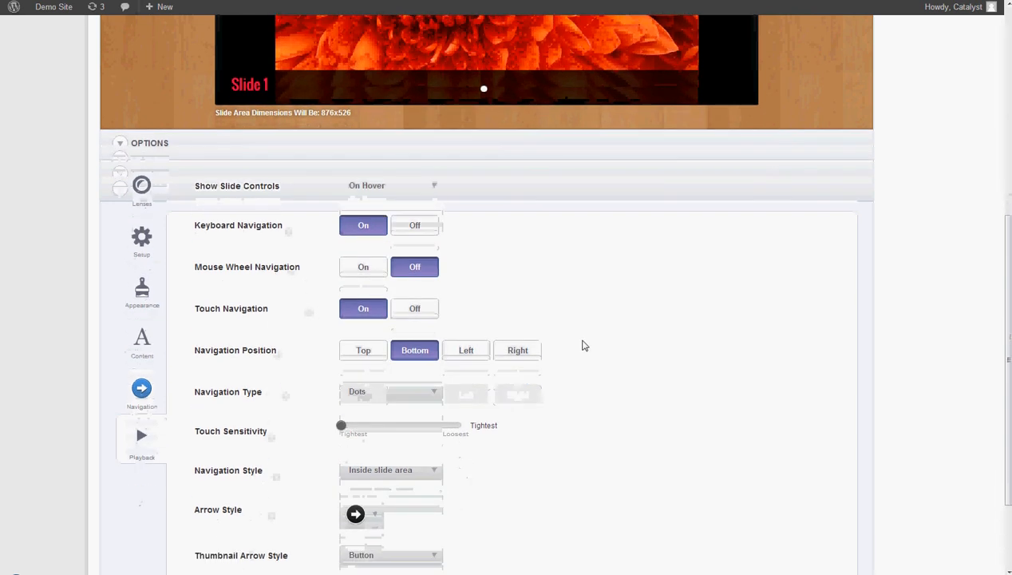
scroll(585, 347, down, 1)
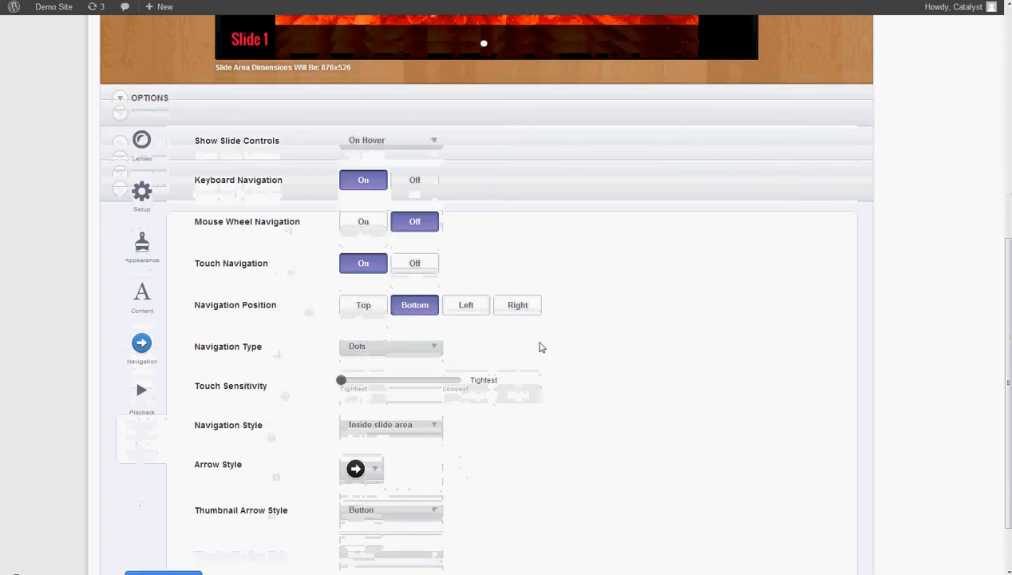
scroll(396, 395, up, 1)
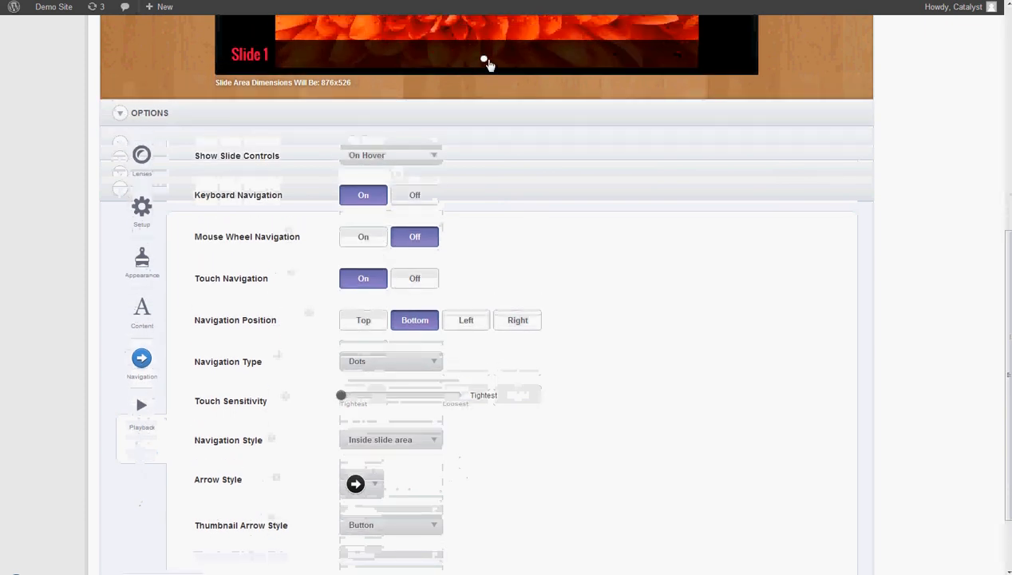
click(399, 363)
click(393, 408)
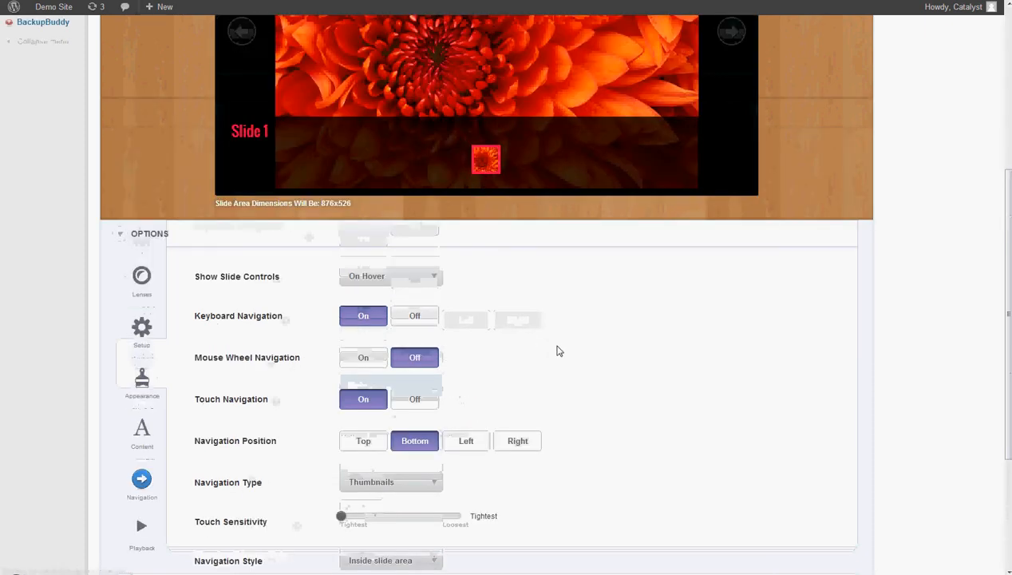
click(390, 382)
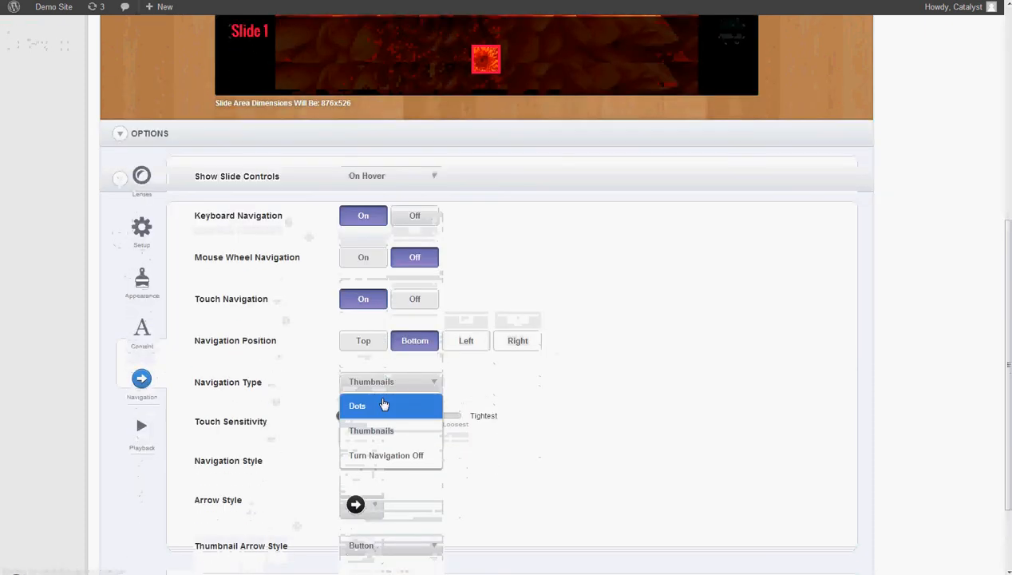
click(384, 405)
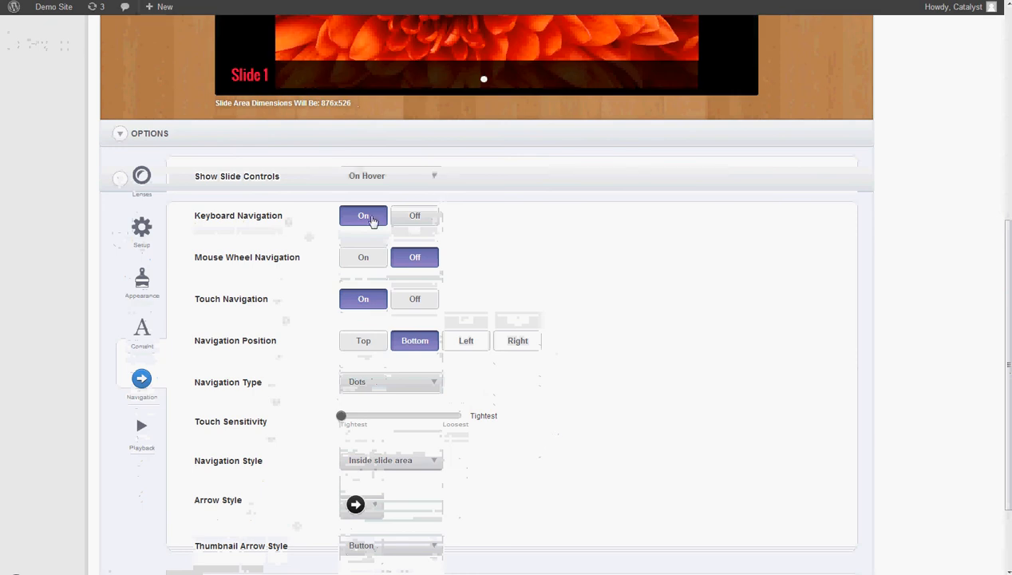
Change the slider's arrow style to the dark square with a thin chevron and check the preview
scroll(600, 419, down, 4)
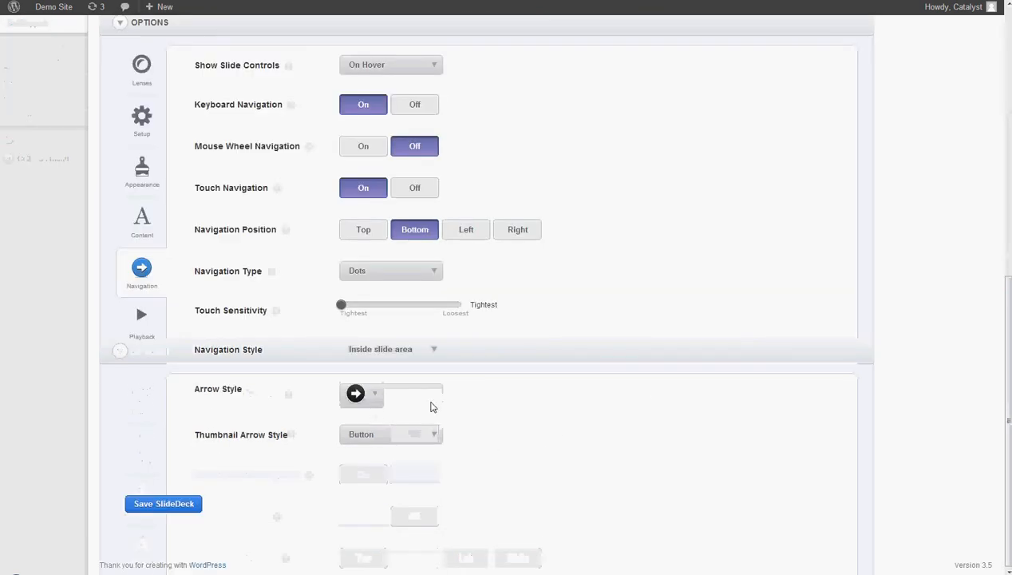
scroll(431, 407, up, 4)
scroll(591, 381, down, 2)
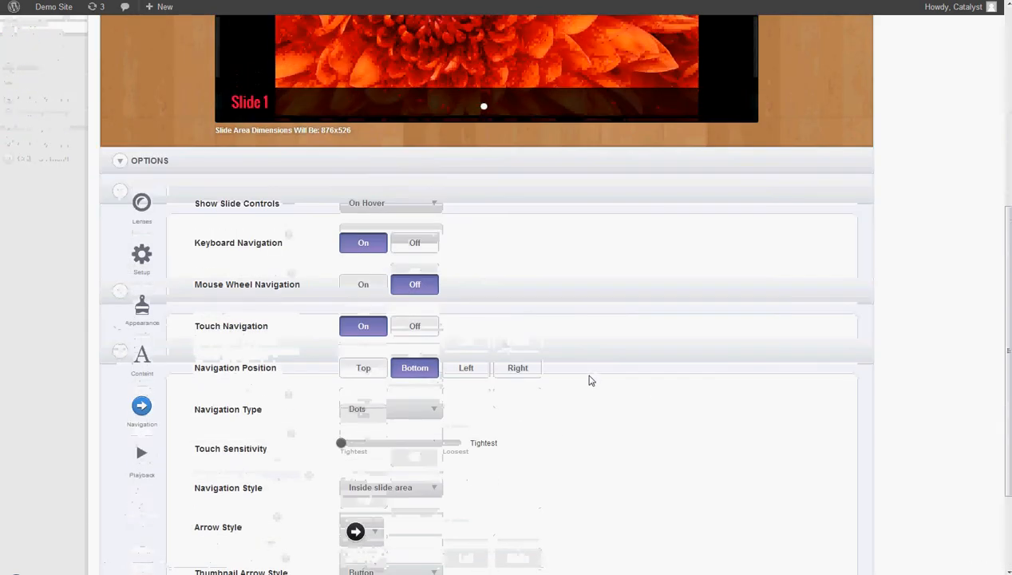
scroll(591, 381, down, 2)
click(375, 390)
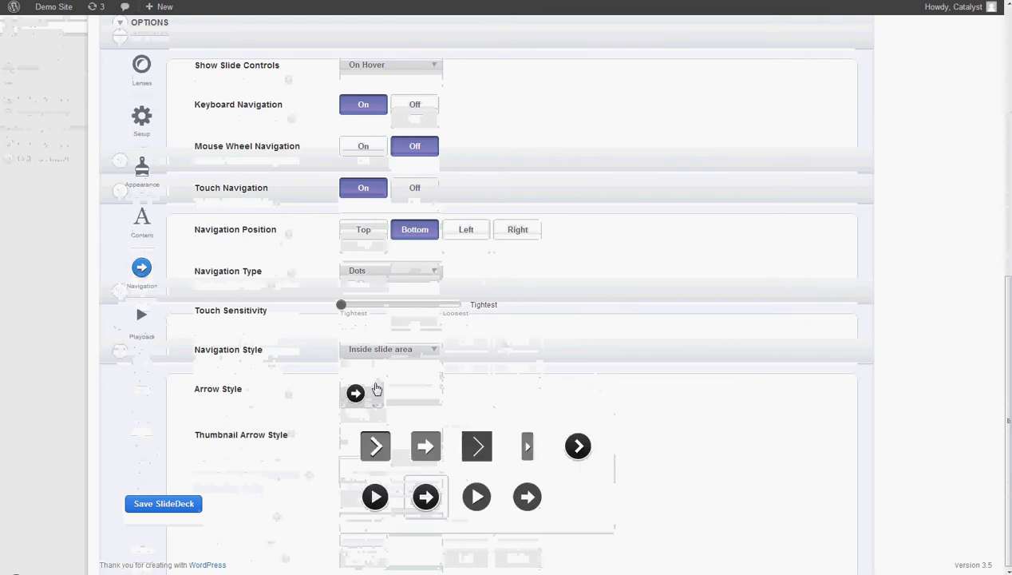
click(476, 443)
scroll(726, 377, up, 6)
Set the slider's thumbnail arrow style to Arrow and check the preview
scroll(628, 399, down, 7)
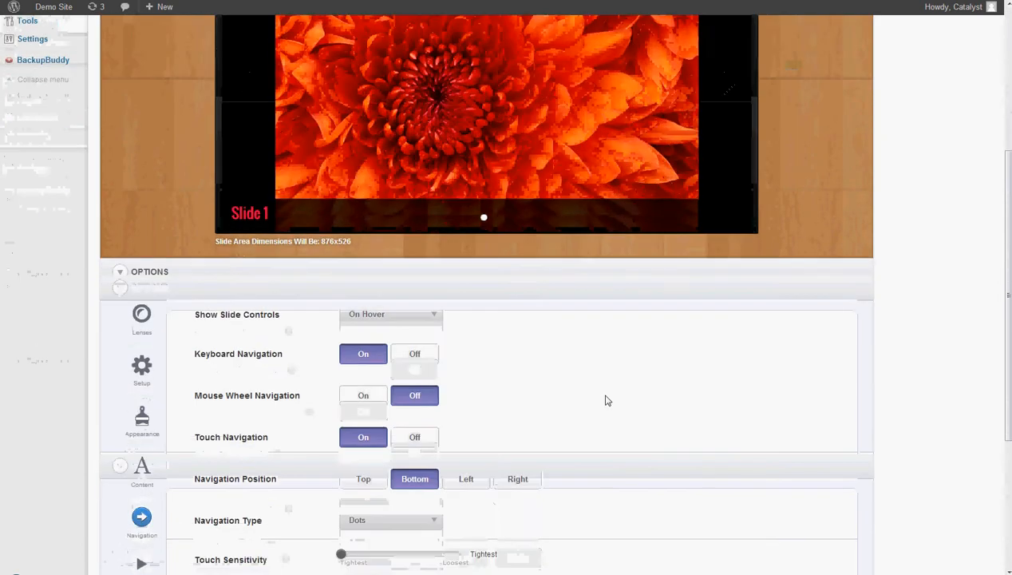
click(391, 437)
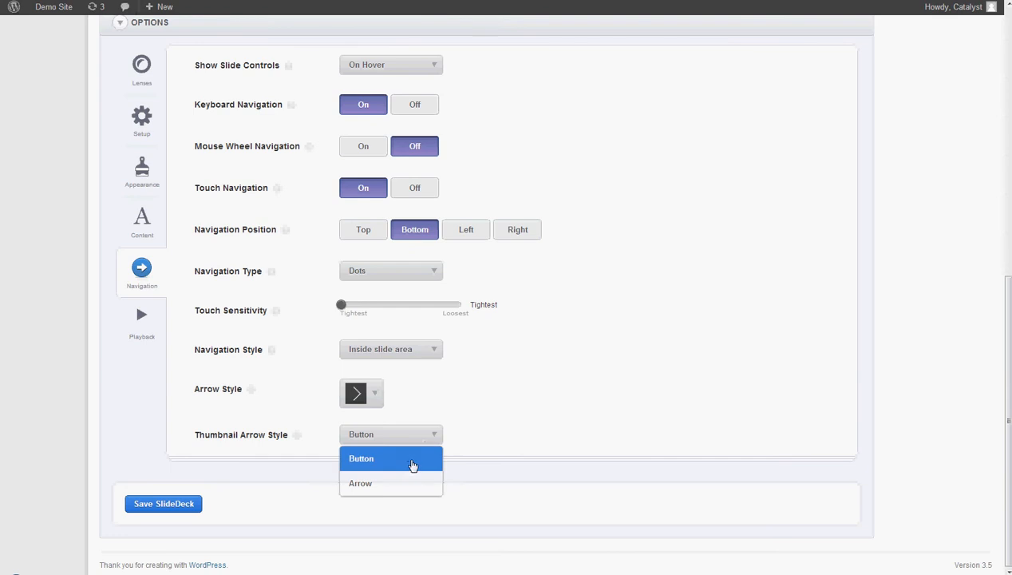
click(345, 482)
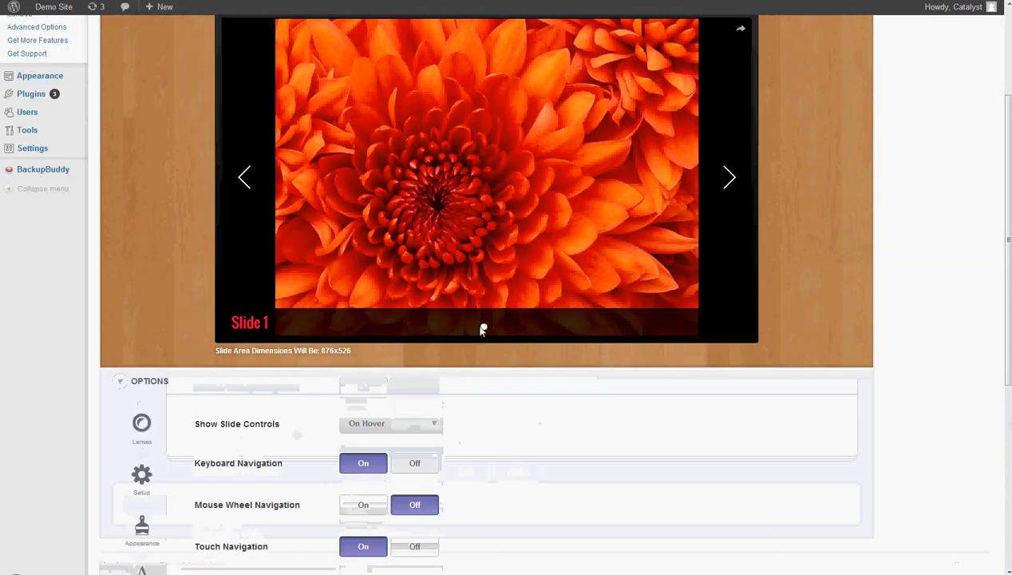
Review the slider's playback options for slide order, autoplay, looping, transition, animation speed and easing
scroll(424, 423, down, 3)
click(160, 454)
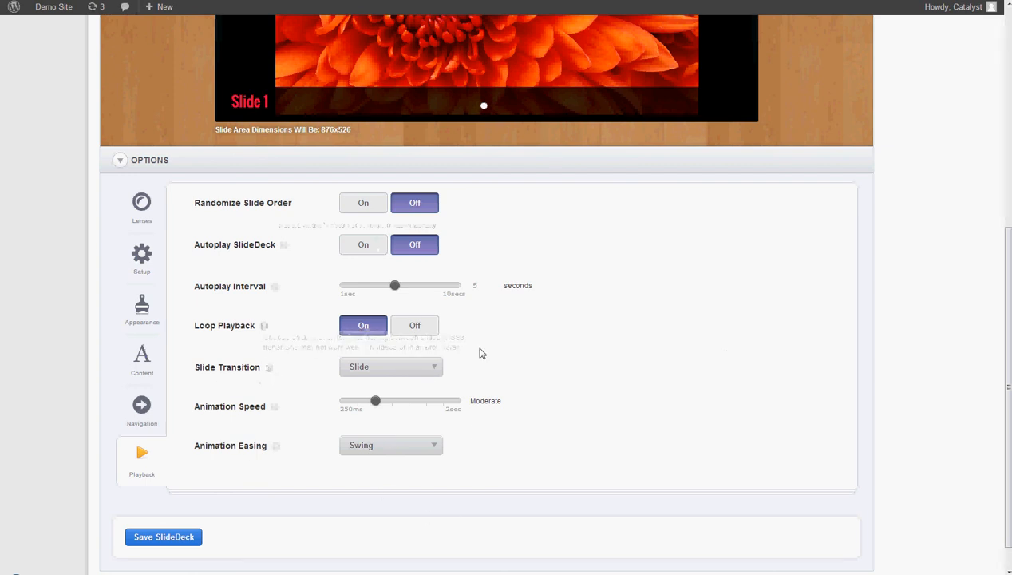
scroll(480, 353, up, 3)
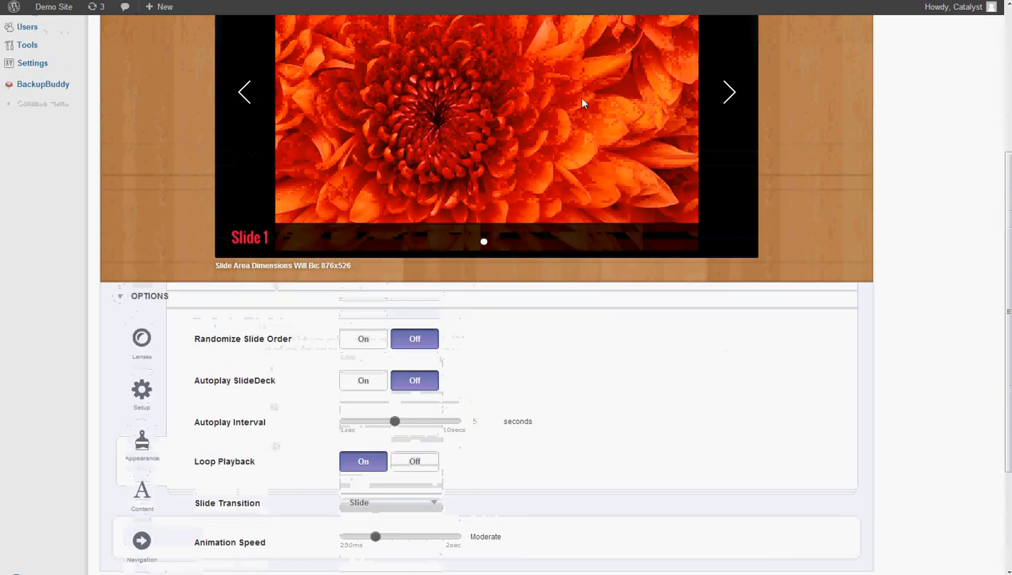
Add a second slide to the SlideDeck using the Image slide type
scroll(521, 183, up, 2)
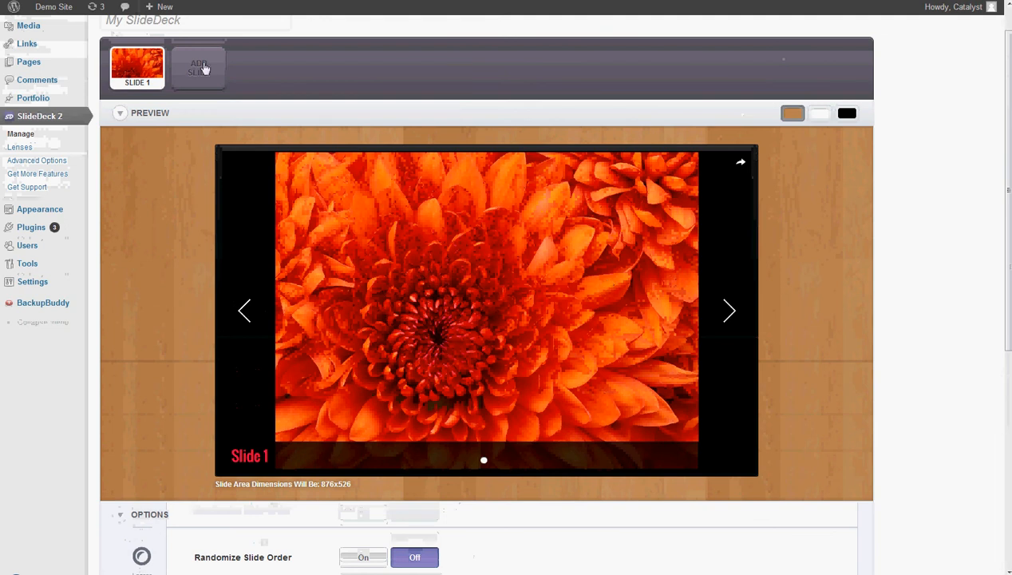
click(201, 68)
click(249, 214)
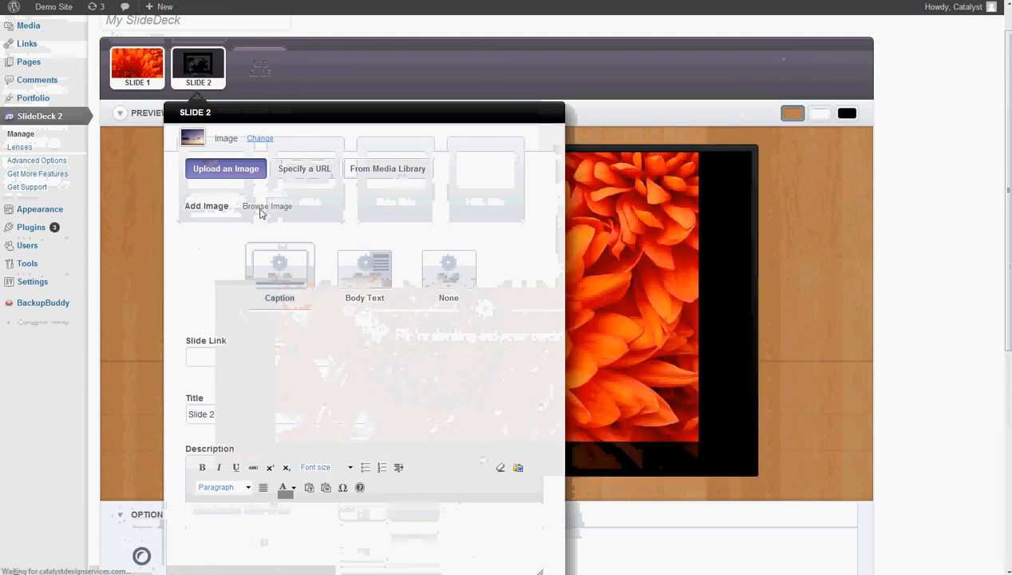
Upload Koala.jpg as the image for slide 2 and apply the slide's settings
click(265, 207)
click(395, 94)
double_click(394, 94)
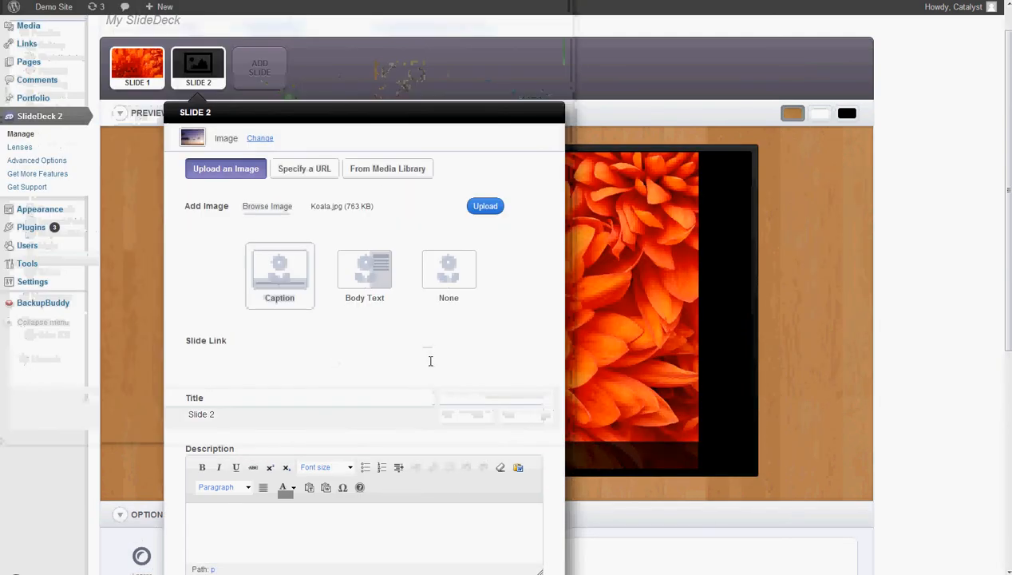
click(495, 206)
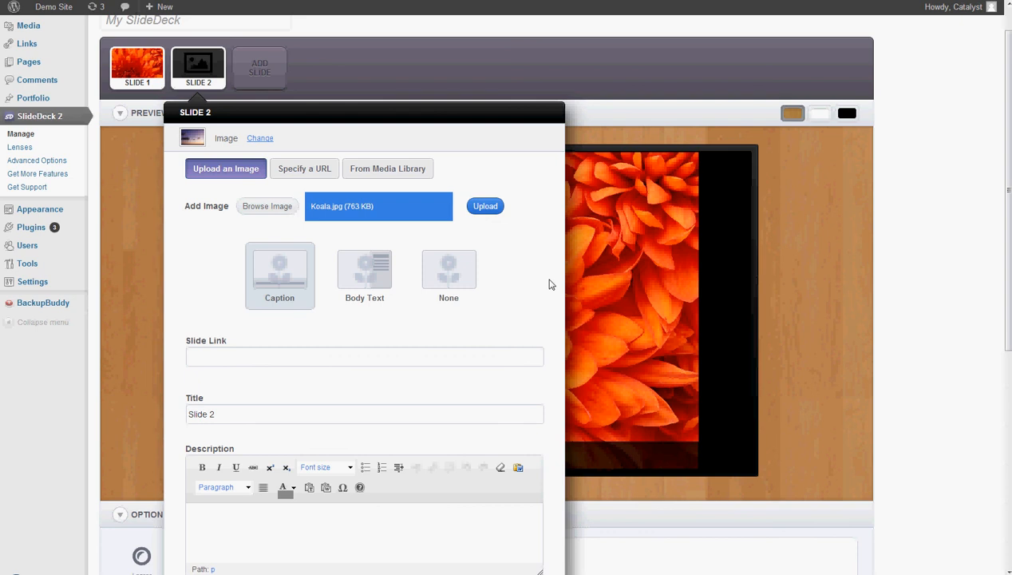
scroll(296, 311, down, 4)
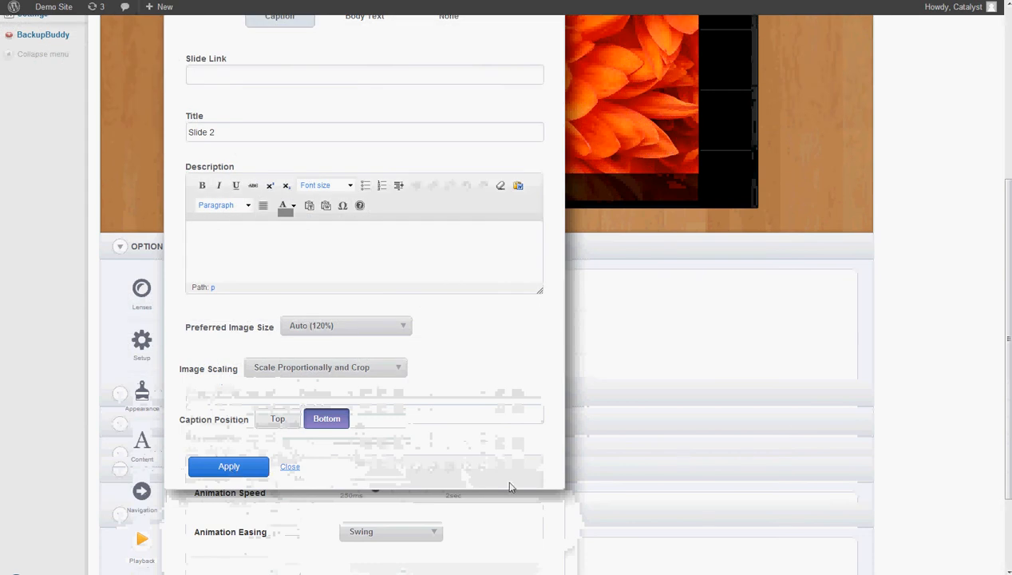
Page through both slides in the preview to check the newly added koala slide
scroll(726, 480, up, 2)
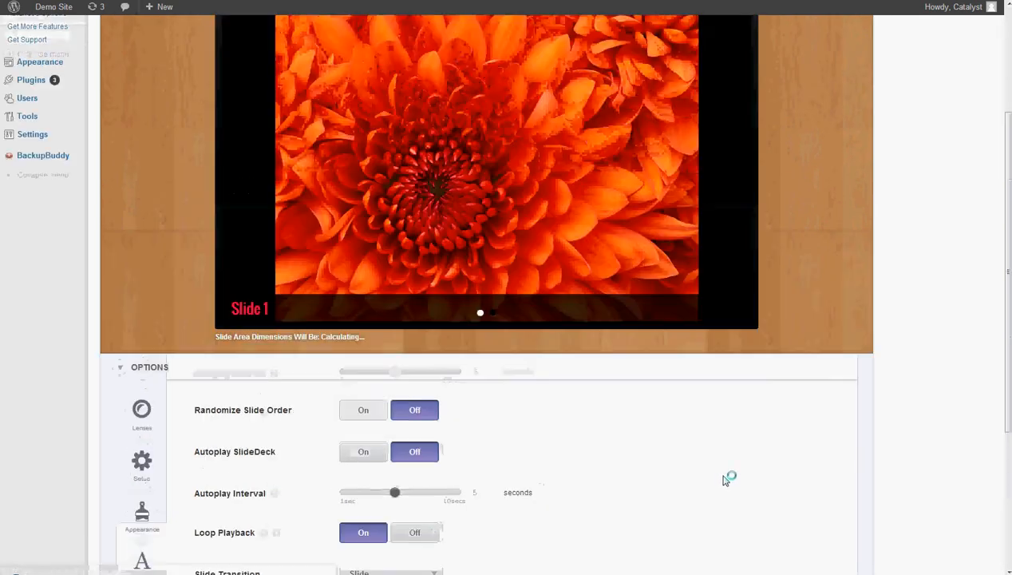
click(728, 225)
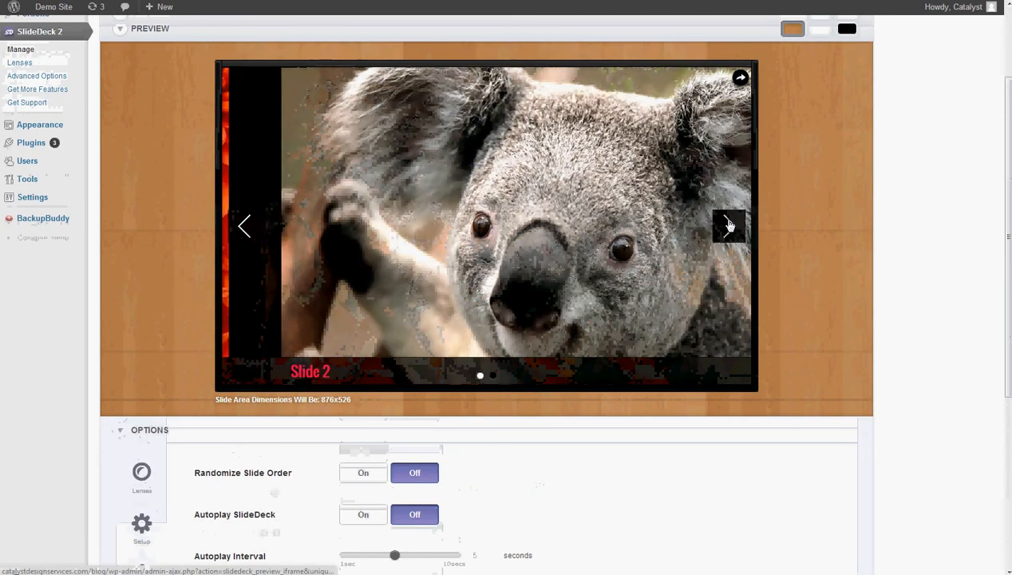
click(728, 226)
Turn on Autoplay SlideDeck in the playback options and watch the slides advance in the preview
scroll(440, 267, down, 4)
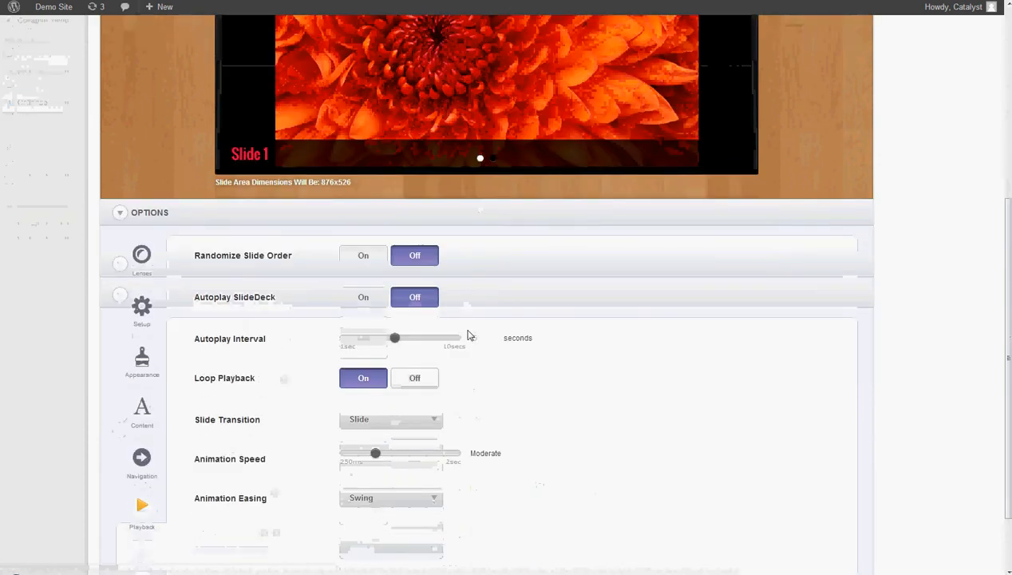
click(364, 277)
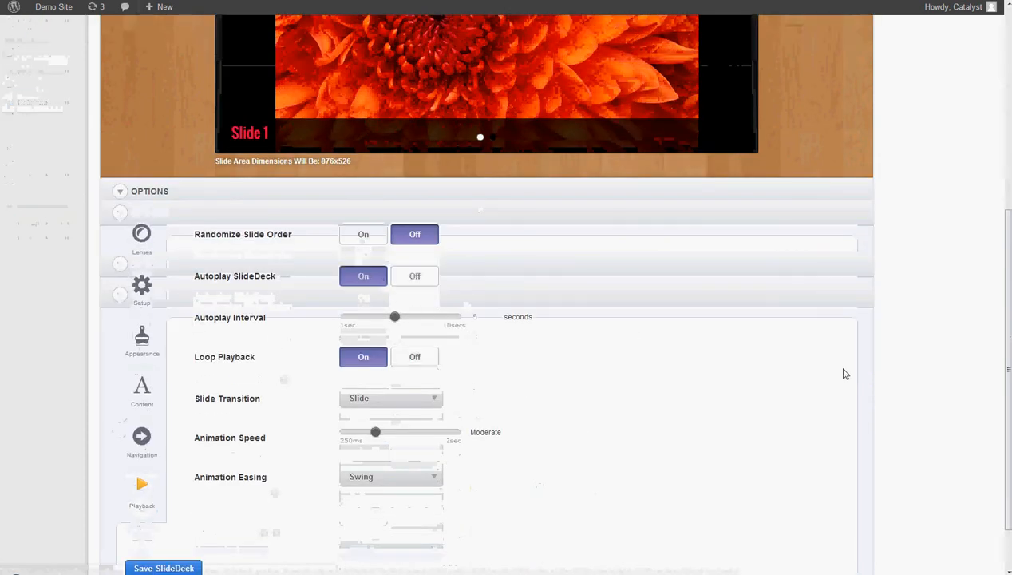
scroll(844, 374, up, 5)
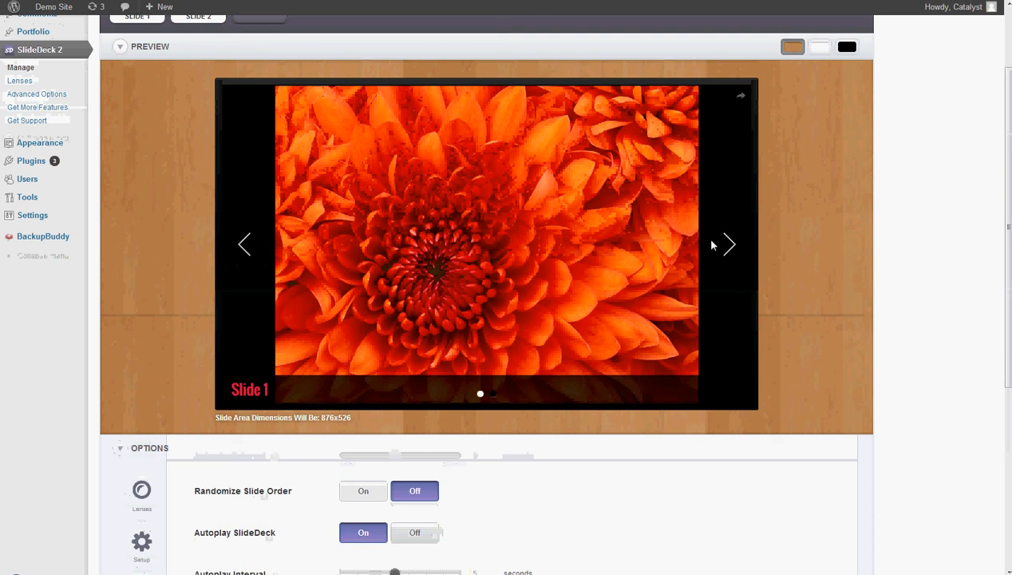
scroll(762, 364, down, 2)
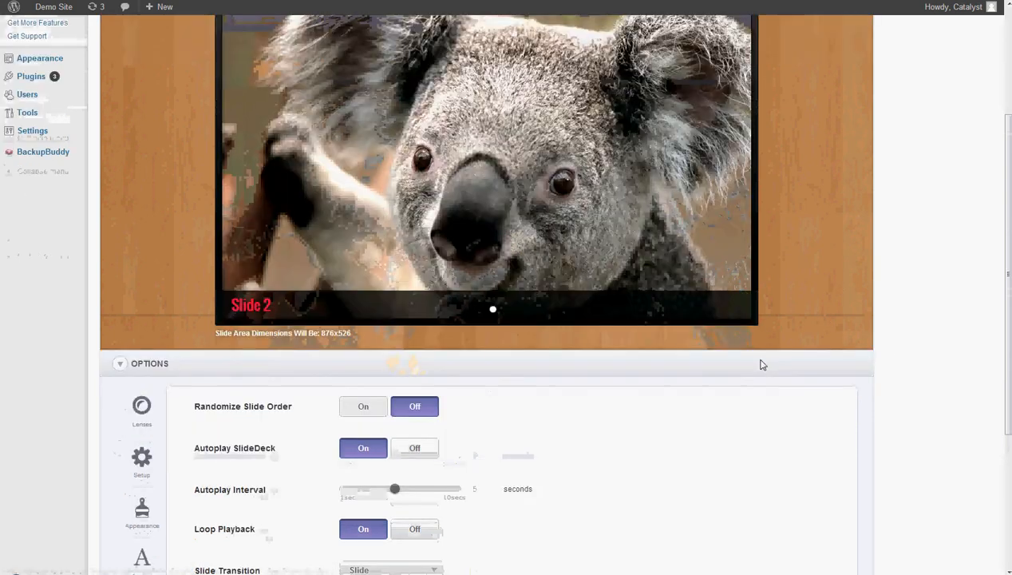
scroll(762, 364, up, 2)
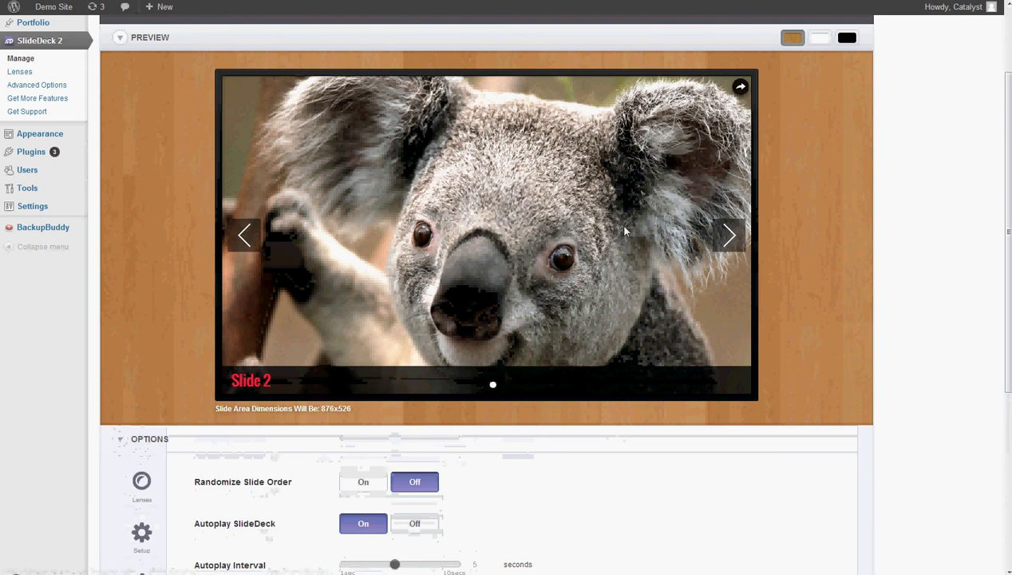
scroll(702, 389, down, 1)
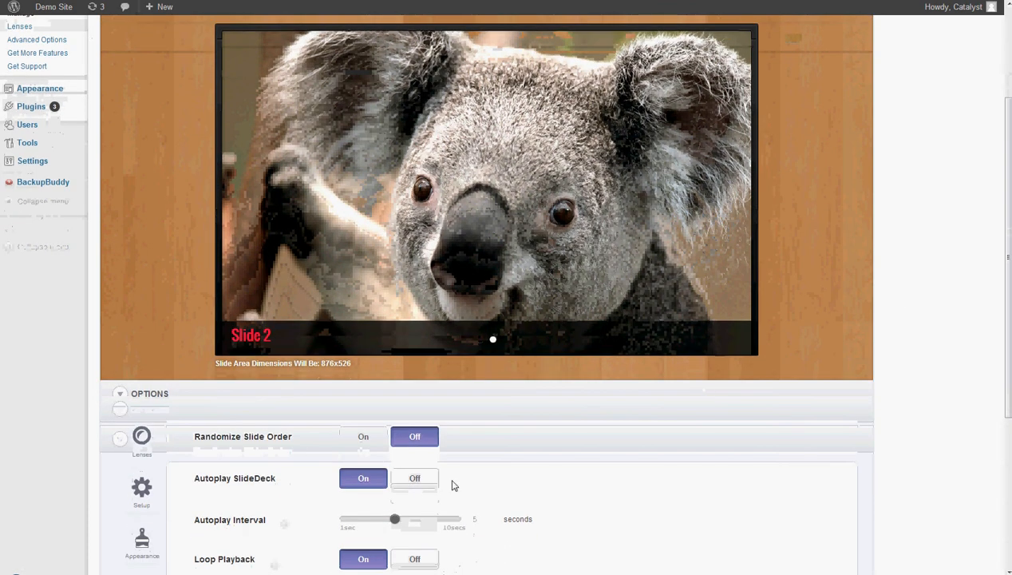
Try Card Stack as the slide transition and advance the preview to see the effect
scroll(605, 459, down, 4)
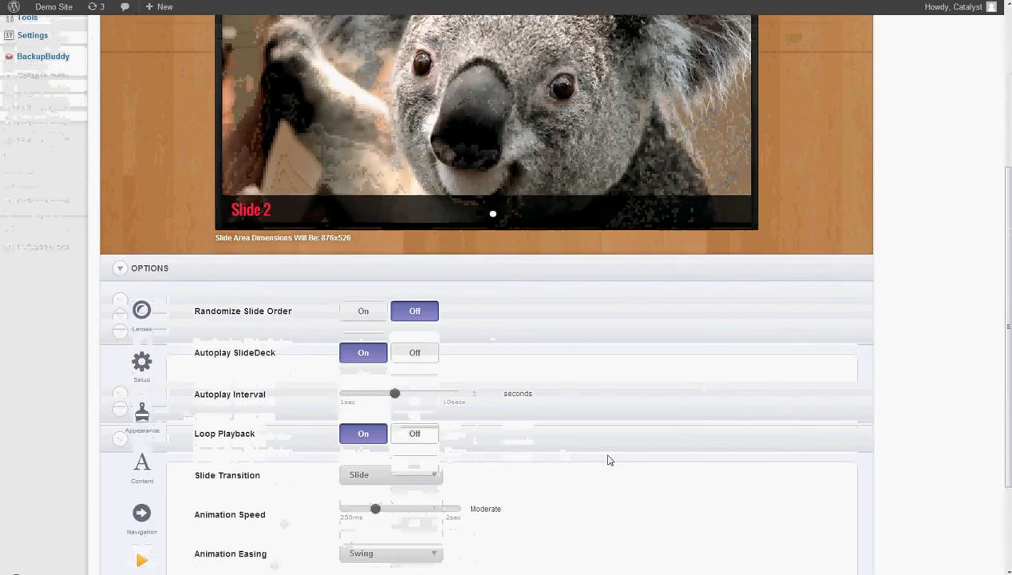
click(370, 448)
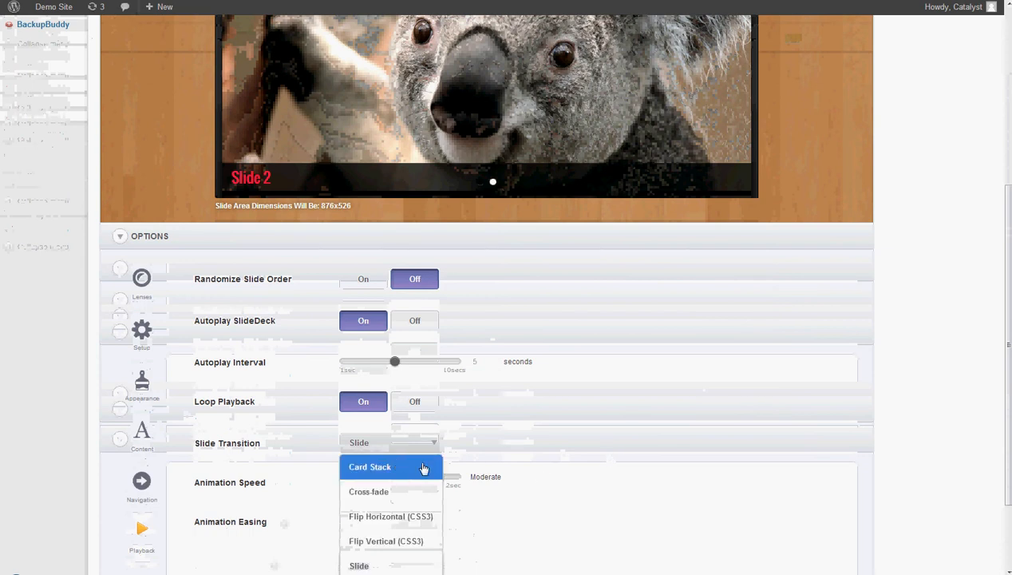
click(422, 468)
scroll(872, 475, up, 3)
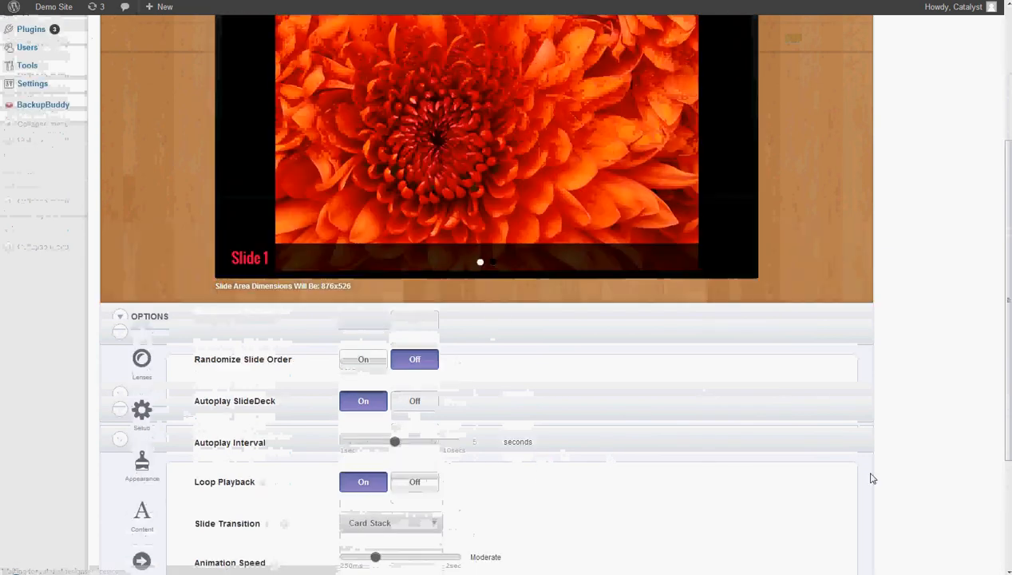
click(729, 162)
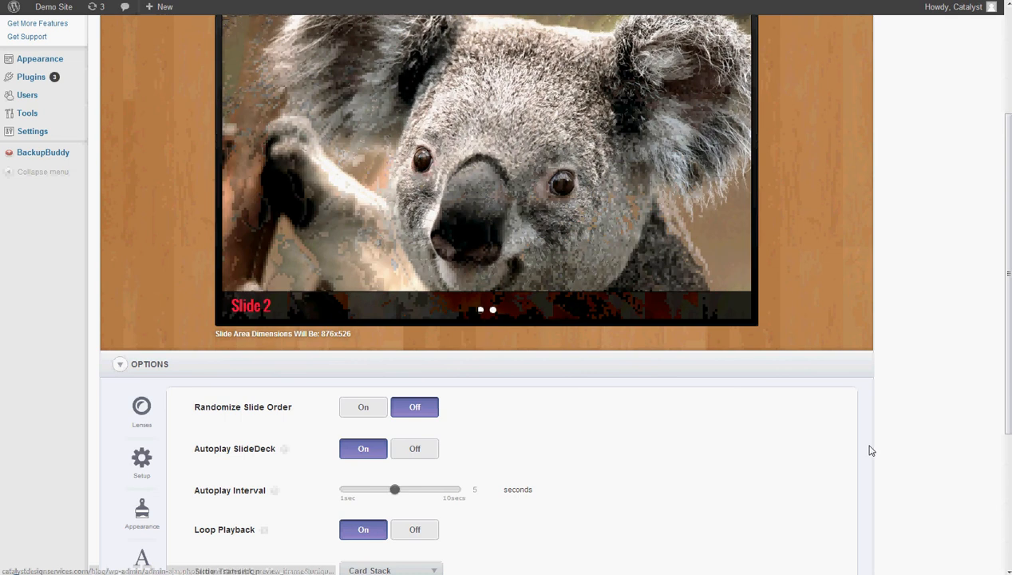
Set the slider's animation easing to Heavy Ease
scroll(846, 436, down, 4)
click(340, 415)
click(389, 428)
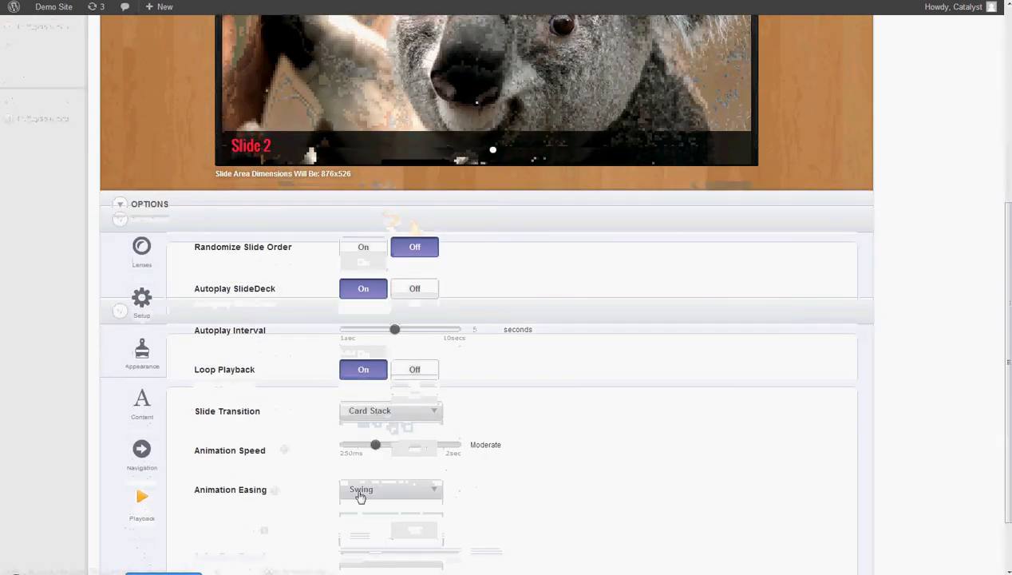
click(353, 495)
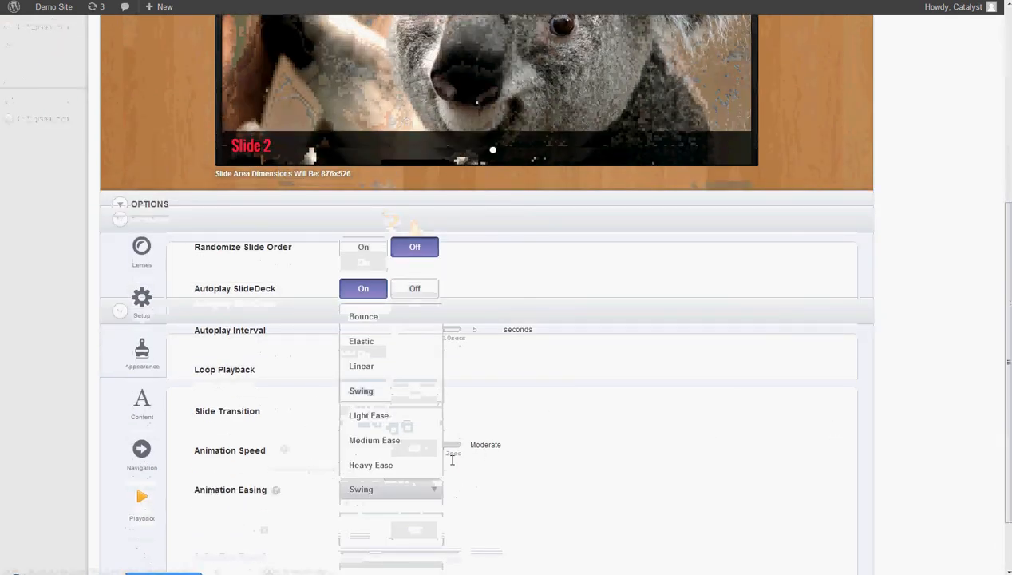
click(372, 466)
Page repeatedly through the preview to check the Card Stack transition with Heavy Ease
scroll(637, 479, up, 1)
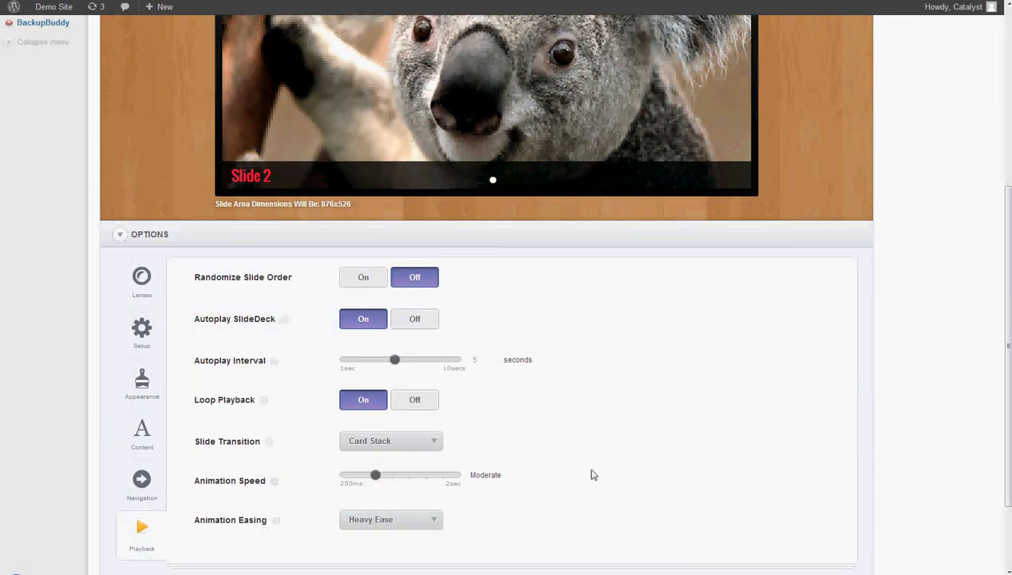
scroll(592, 475, up, 2)
click(736, 186)
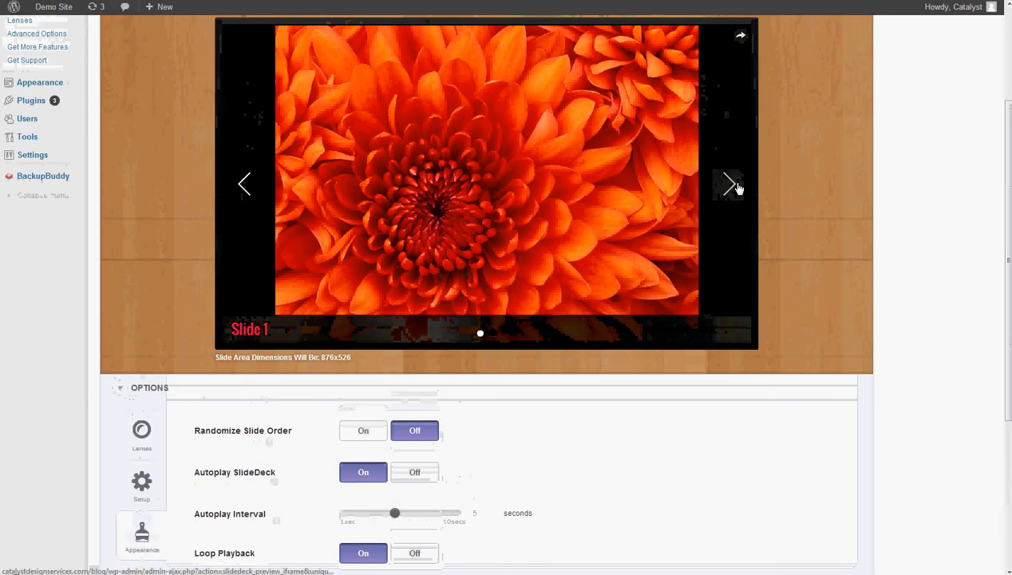
click(735, 188)
click(732, 188)
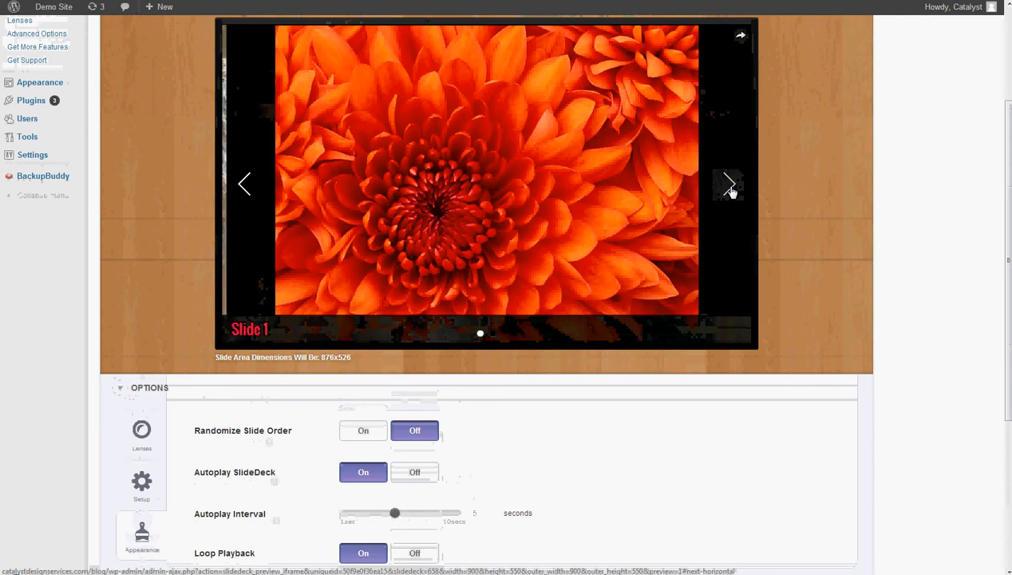
click(731, 190)
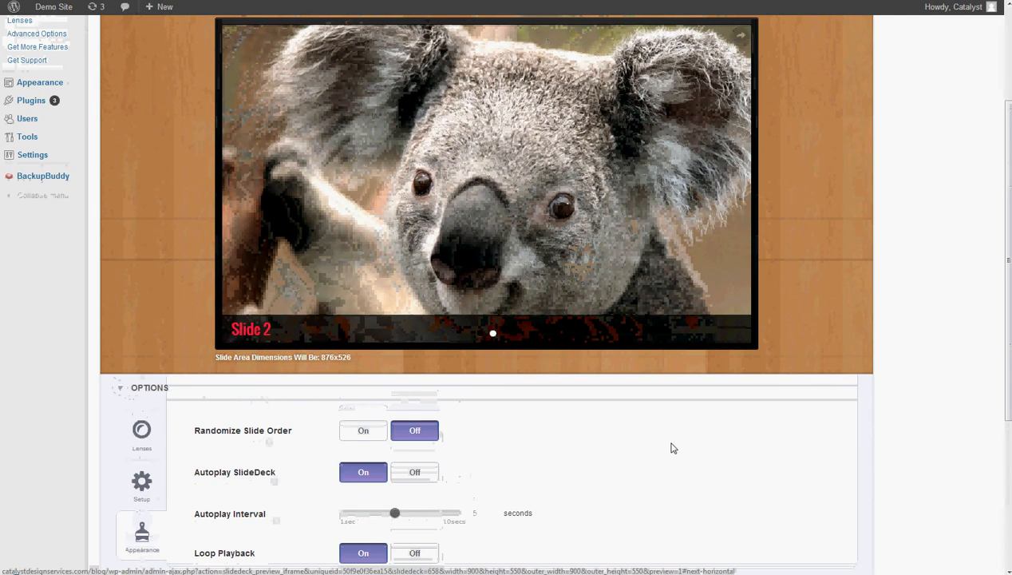
Set the slide transition back to Slide and page through the preview to check it
scroll(673, 448, down, 3)
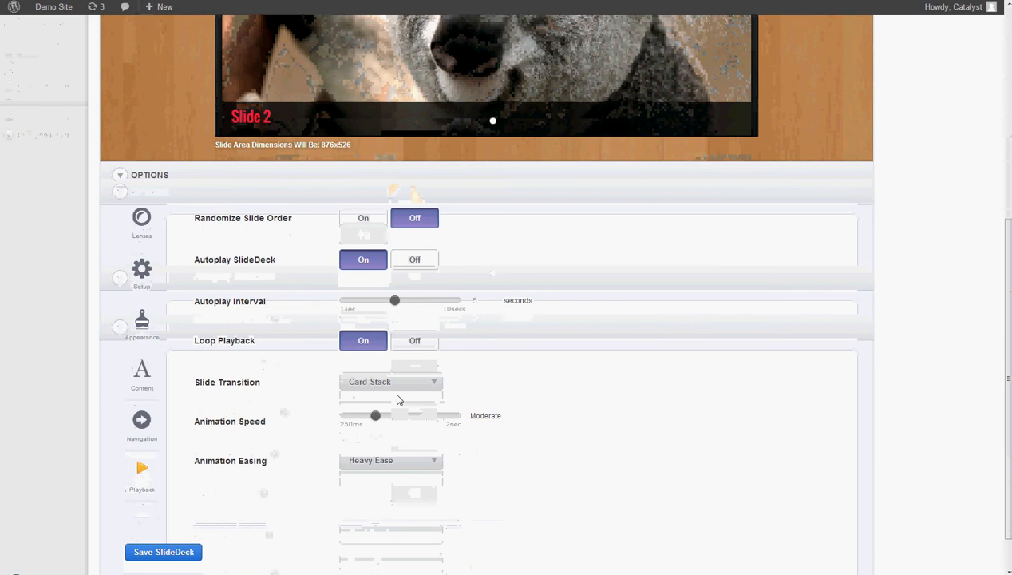
click(398, 385)
click(363, 505)
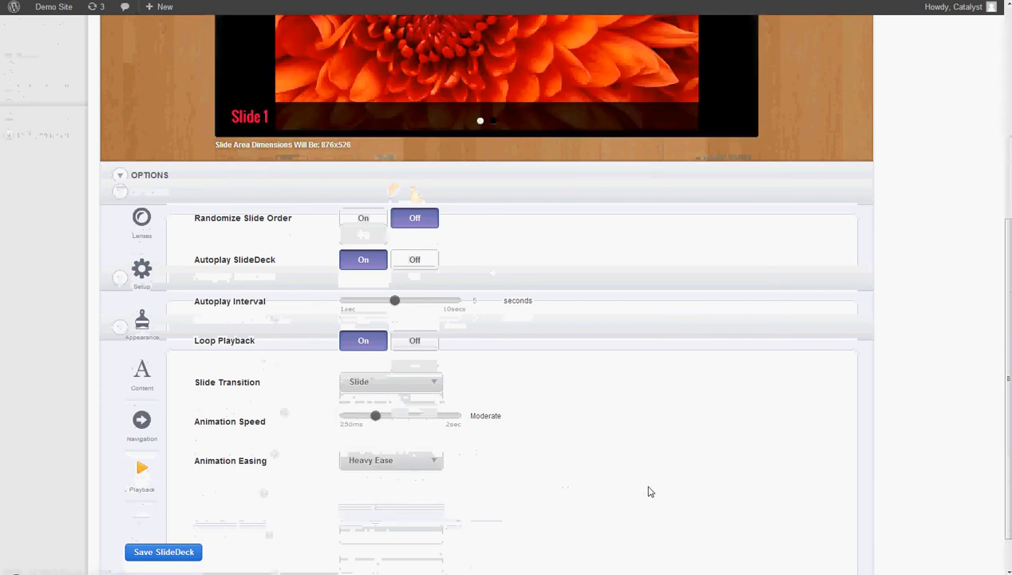
scroll(651, 491, up, 3)
click(729, 205)
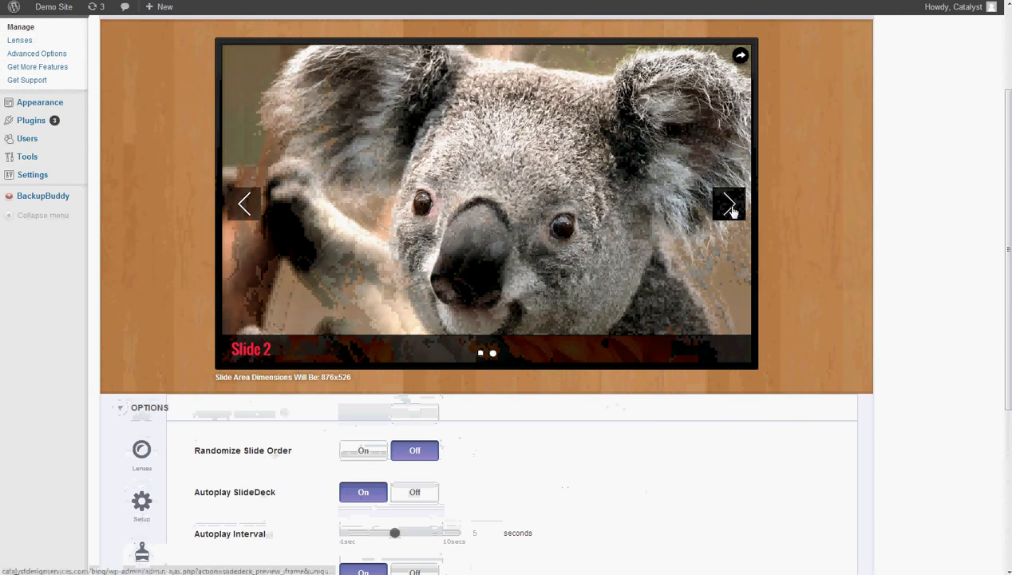
click(729, 204)
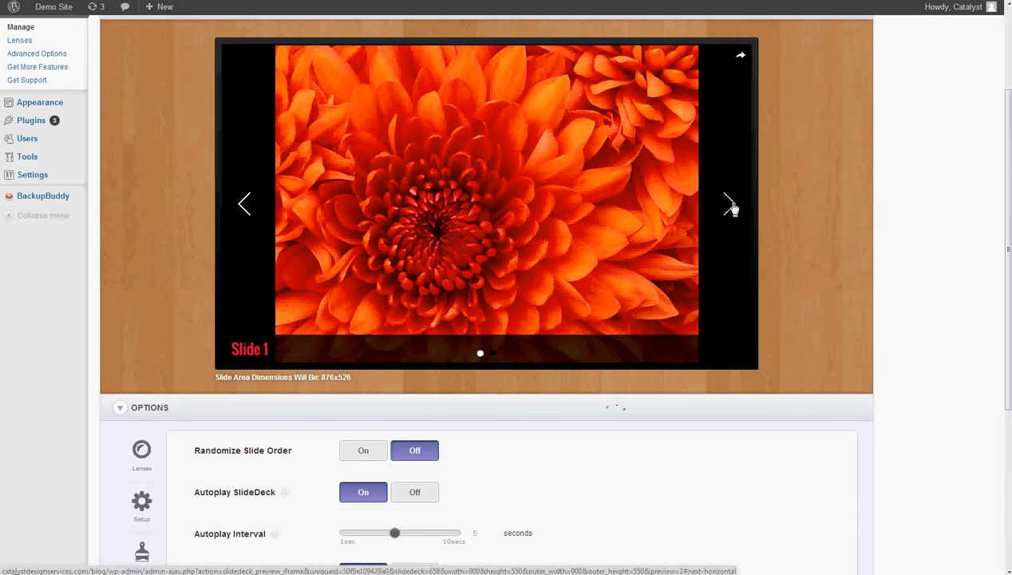
click(731, 205)
click(730, 205)
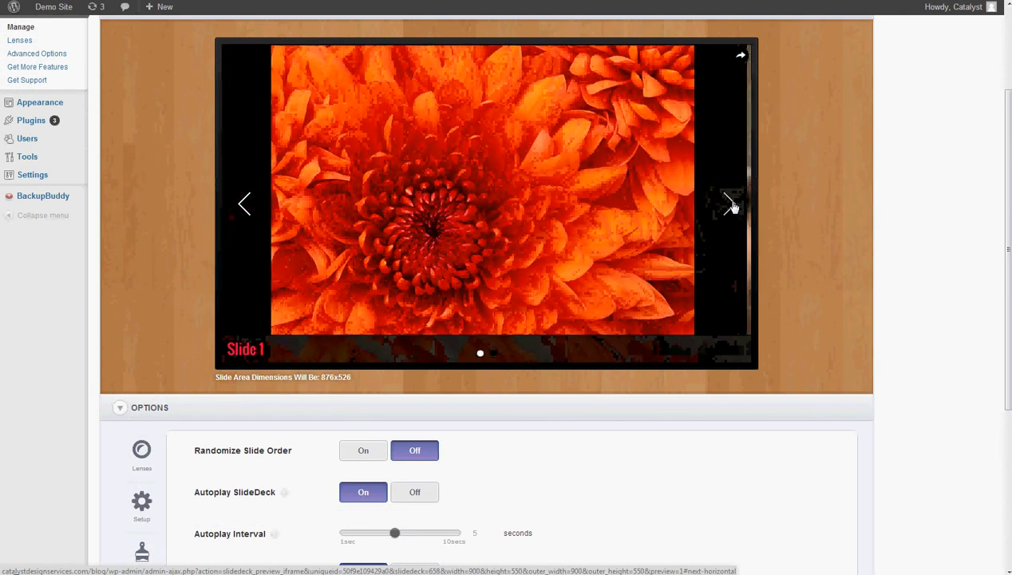
Save the SlideDeck with its current slides and options
scroll(680, 478, down, 4)
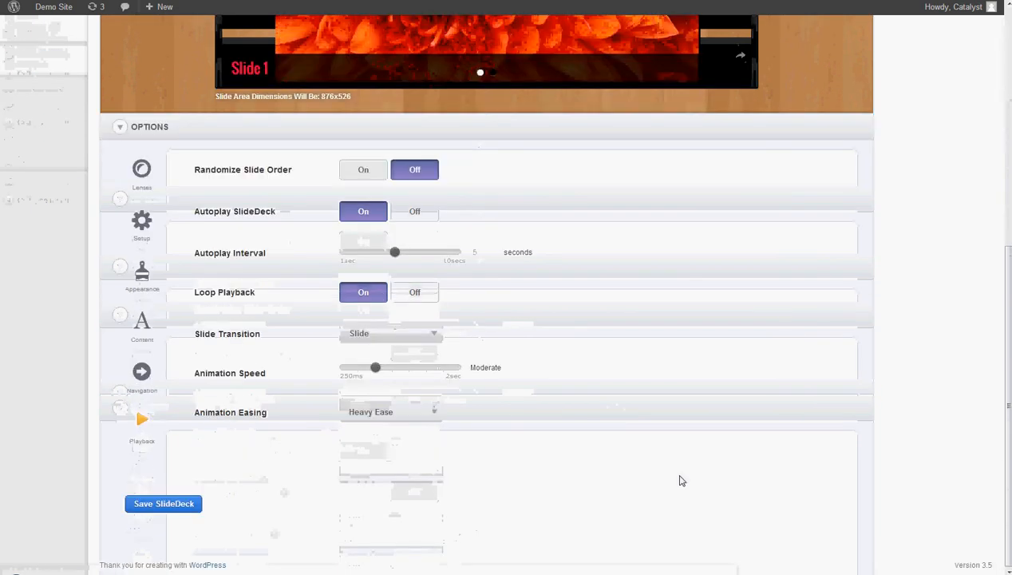
click(188, 505)
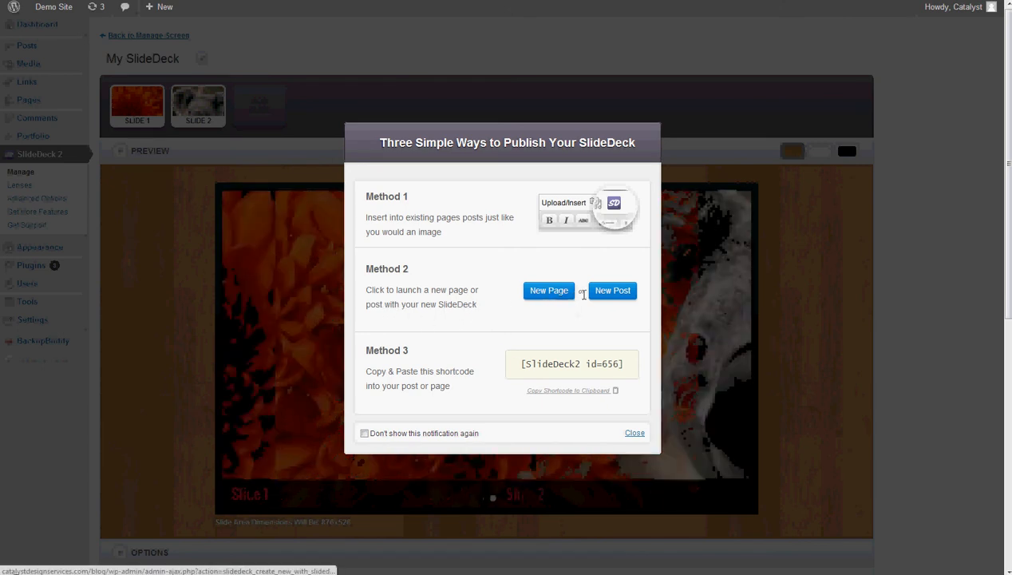
Copy the SlideDeck's shortcode to the clipboard, dismiss the publishing notice and open the Slideshow Demo page for editing
click(588, 395)
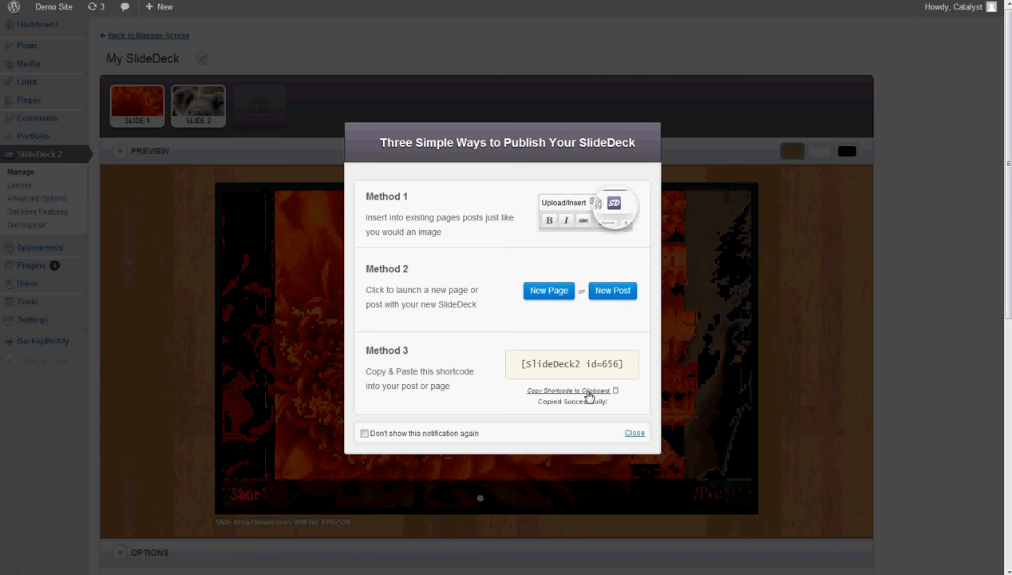
click(635, 434)
click(63, 102)
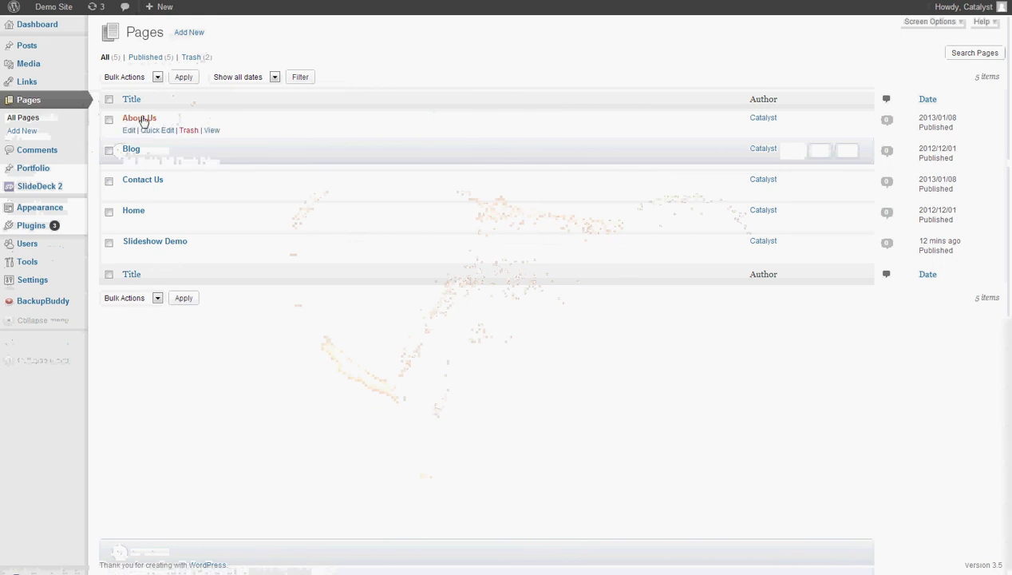
click(155, 242)
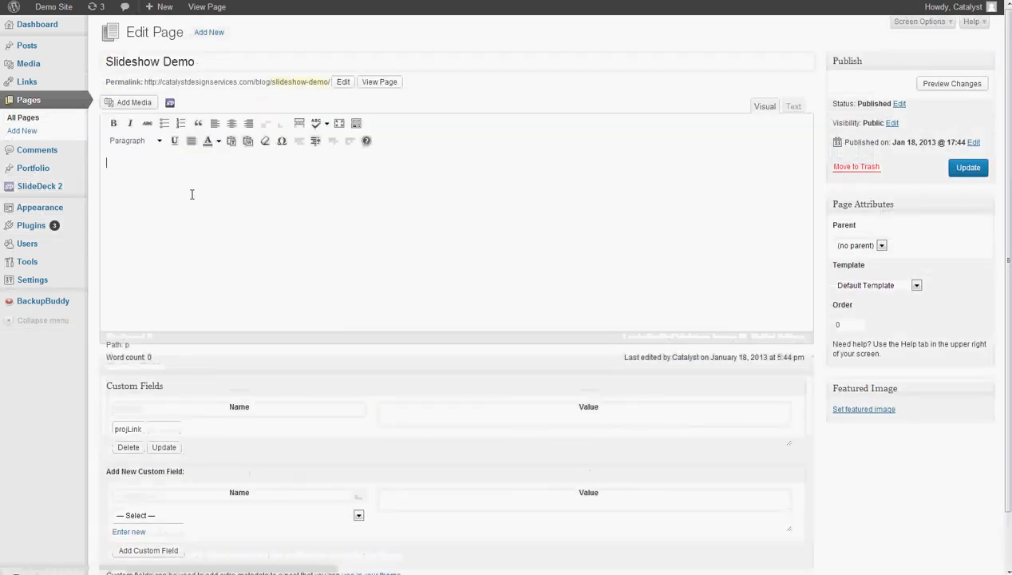
Try the copied SlideDeck shortcode in the body of the Slideshow Demo page and delete it again
right_click(151, 183)
click(209, 249)
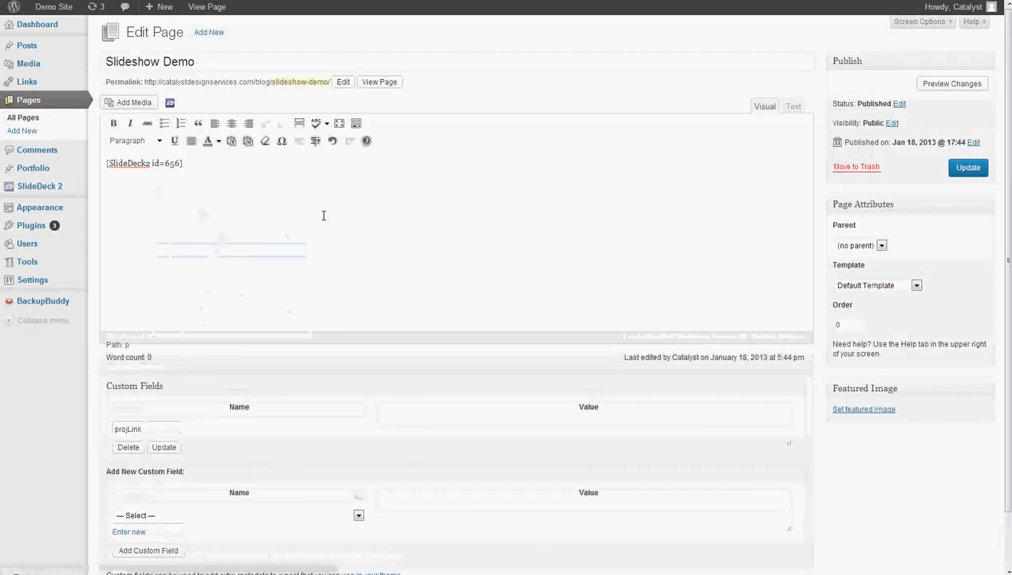
drag(217, 172, 64, 148)
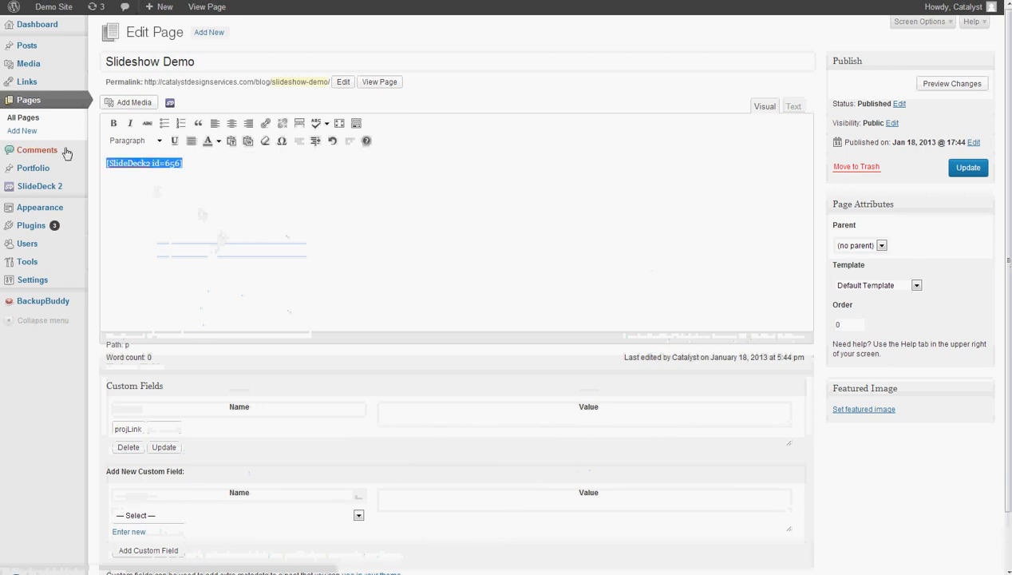
key(BackSpace)
Insert My SlideDeck into the Slideshow Demo page with the SlideDeck chooser and update the page
click(170, 102)
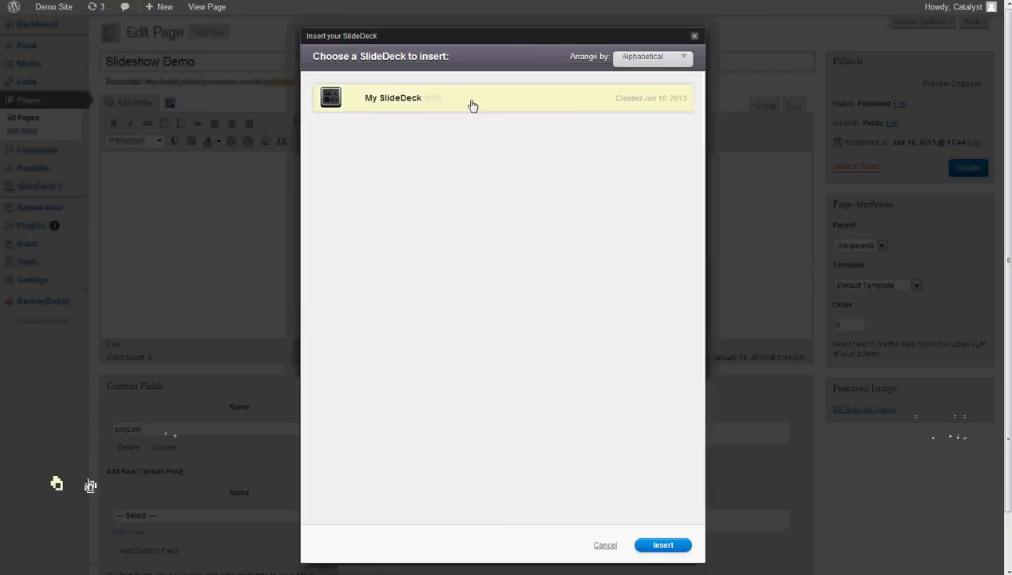
click(472, 104)
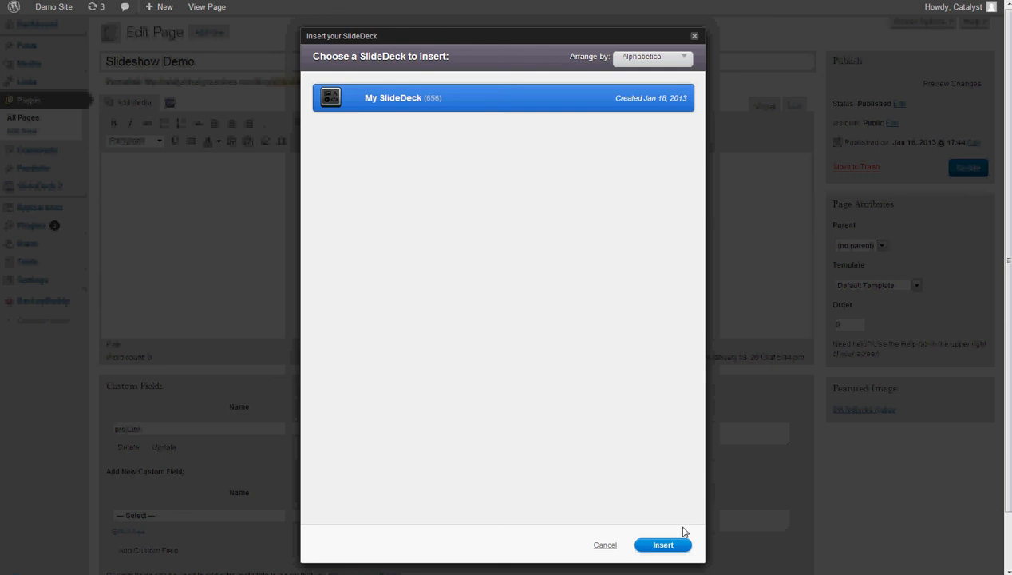
click(659, 547)
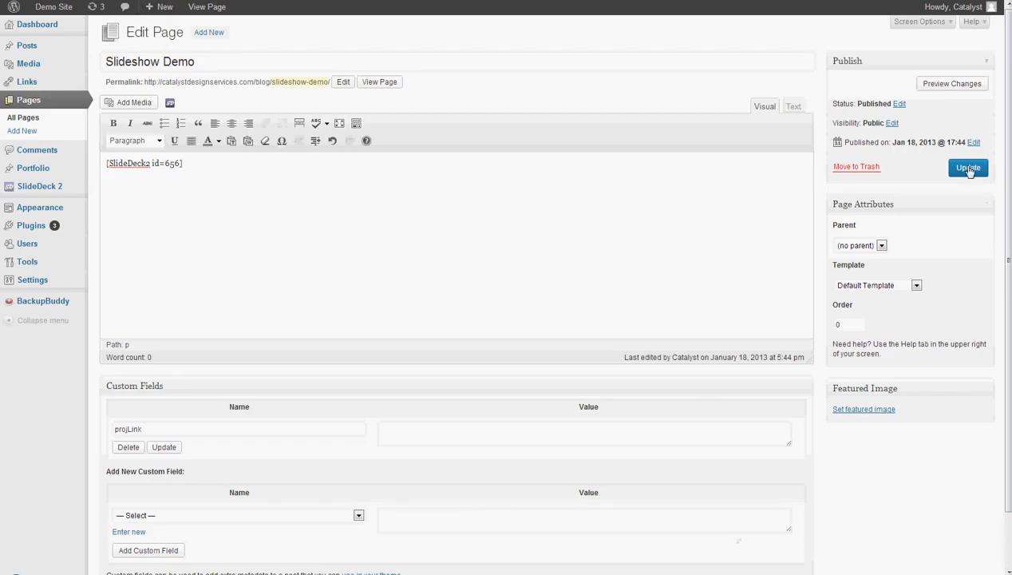
click(968, 168)
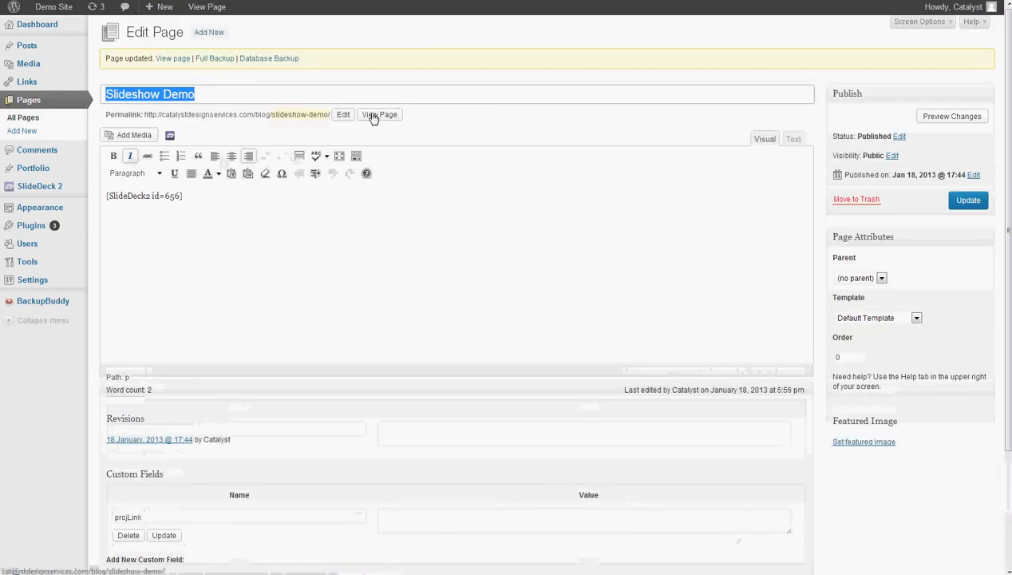
View the published Slideshow Demo page and page through the slider to check it
click(377, 112)
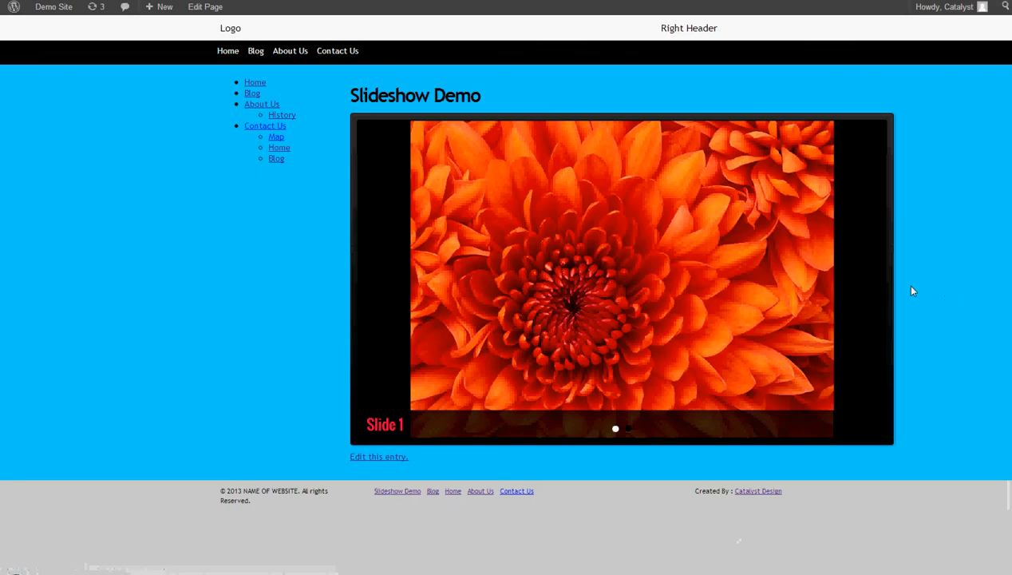
click(869, 278)
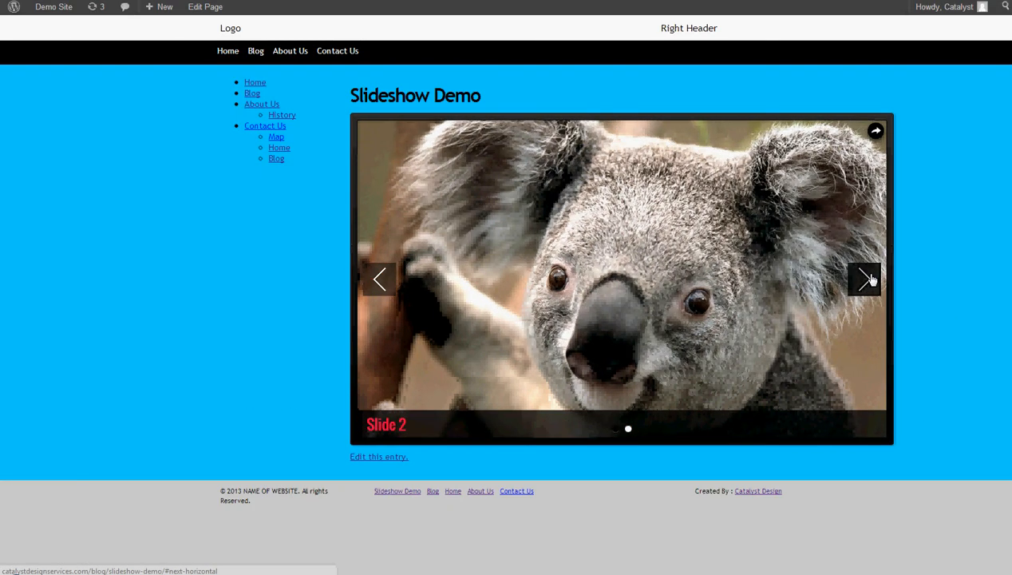
click(870, 280)
click(869, 280)
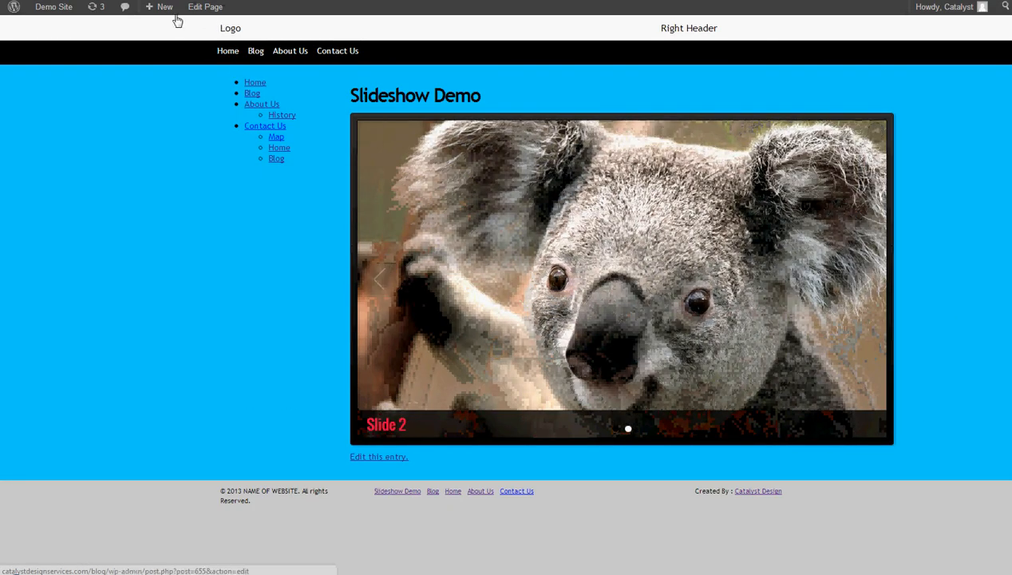
Reopen My SlideDeck for editing from the SlideDeck 2 manage screen and add a video slide as Slide 3
click(198, 7)
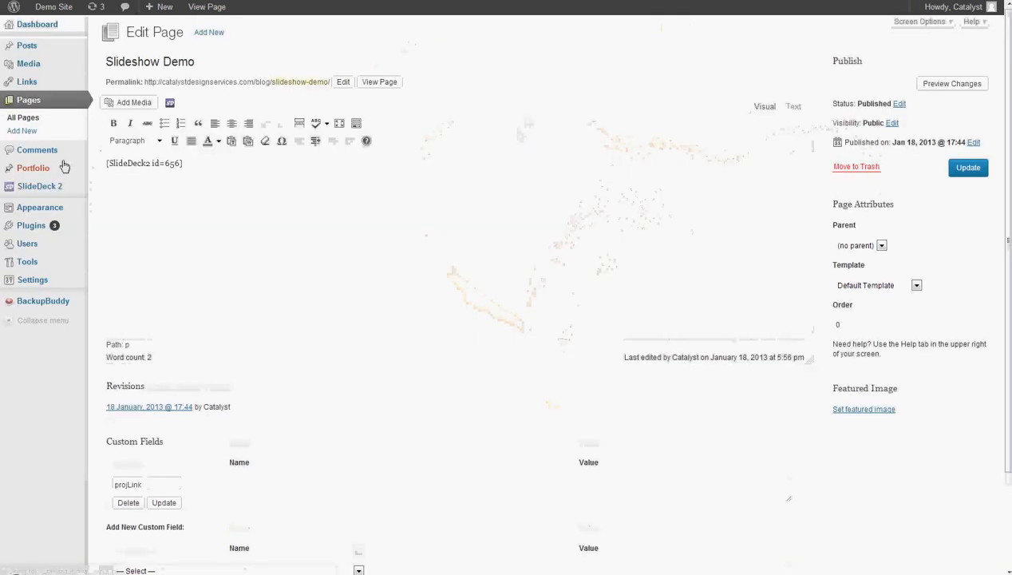
click(72, 188)
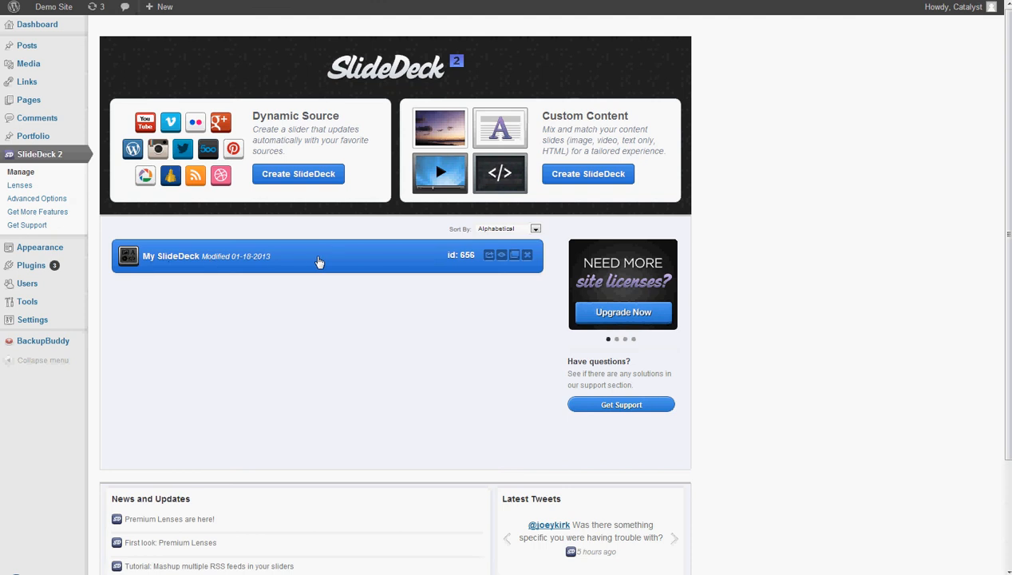
click(318, 262)
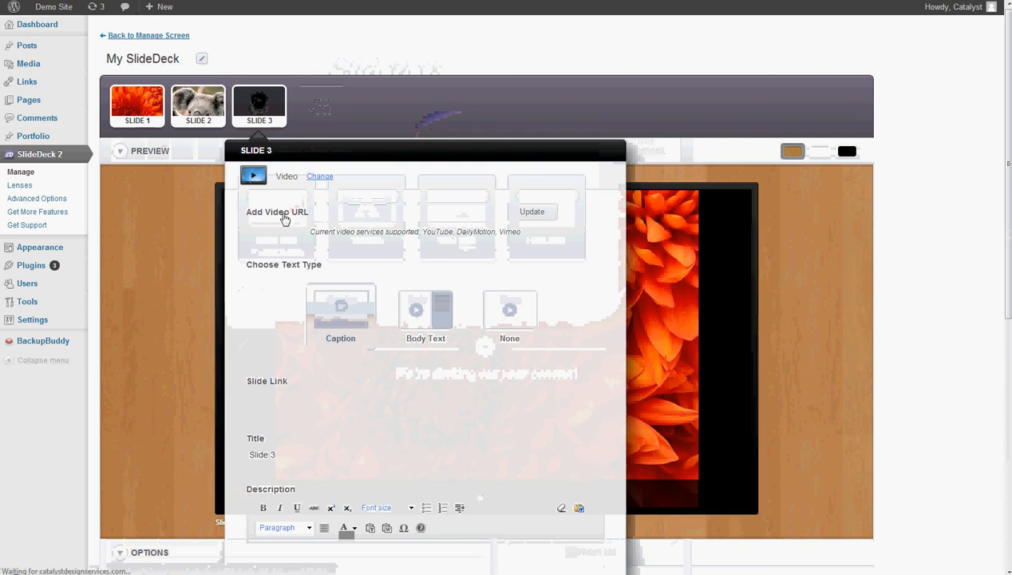
Examine the video slide's settings, from video URL and text type to image scaling and caption position
click(358, 216)
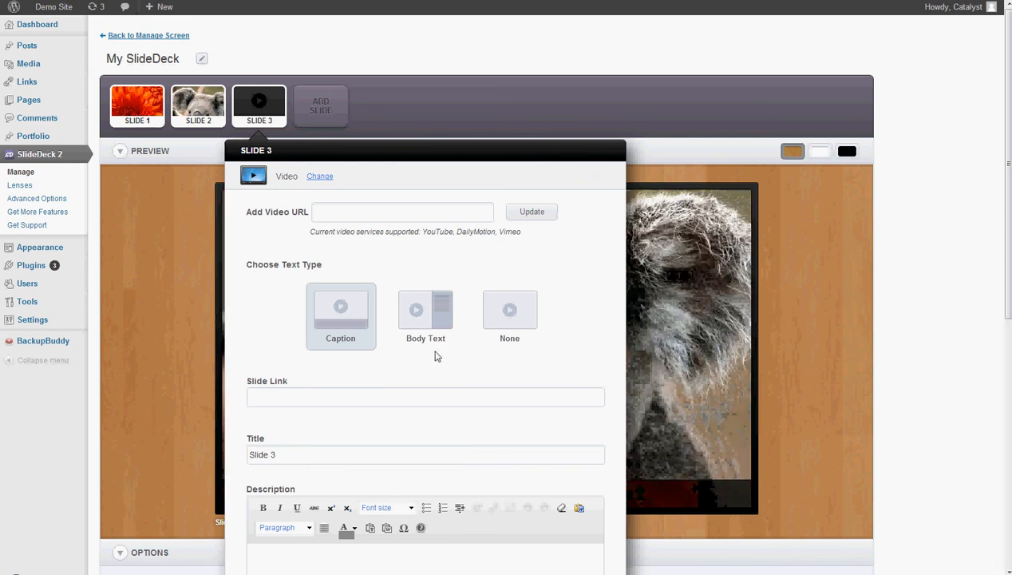
scroll(339, 402, down, 4)
scroll(334, 391, up, 4)
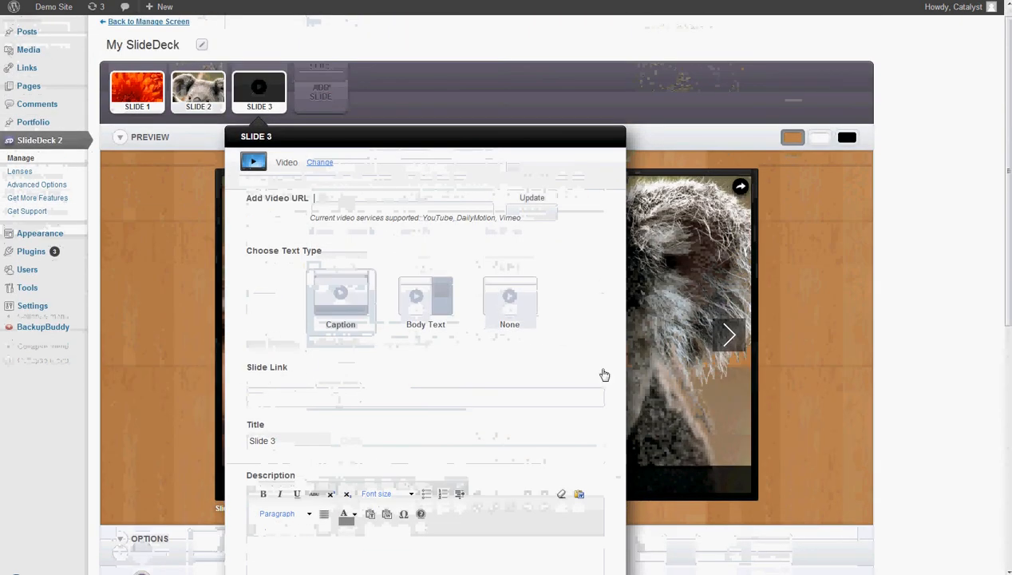
scroll(604, 375, down, 5)
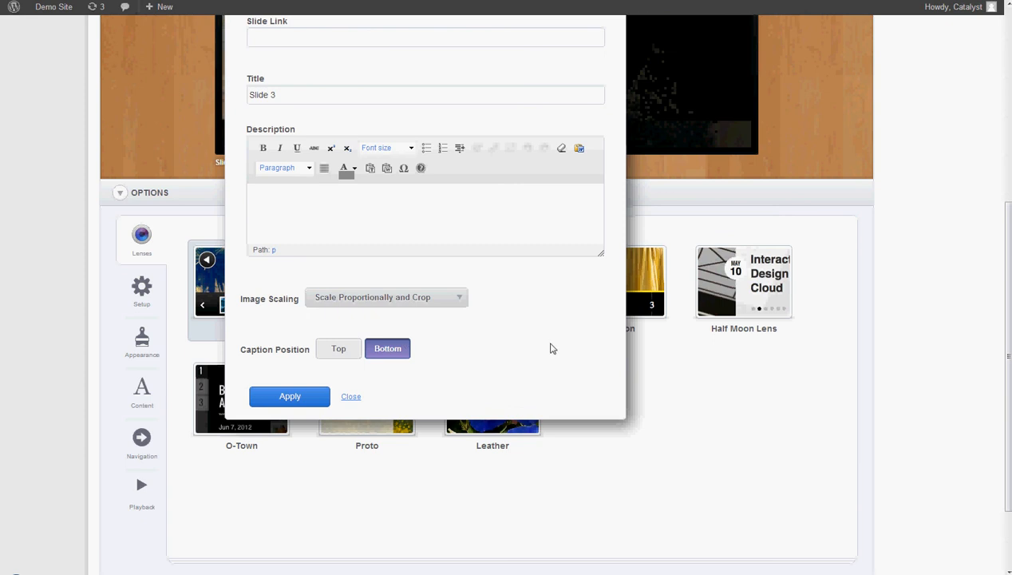
scroll(550, 348, up, 4)
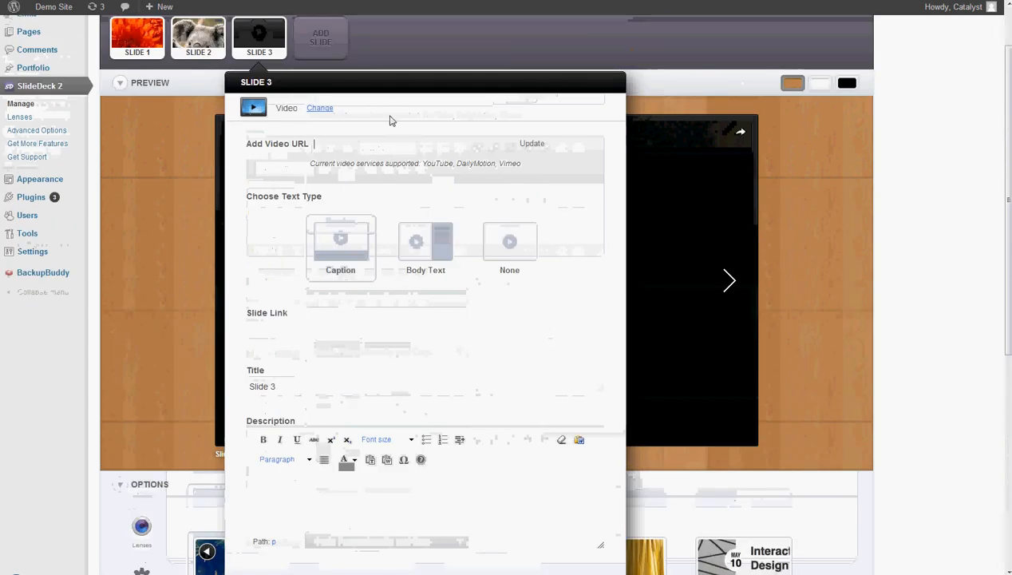
Change Slide 3 to a text slide
click(322, 109)
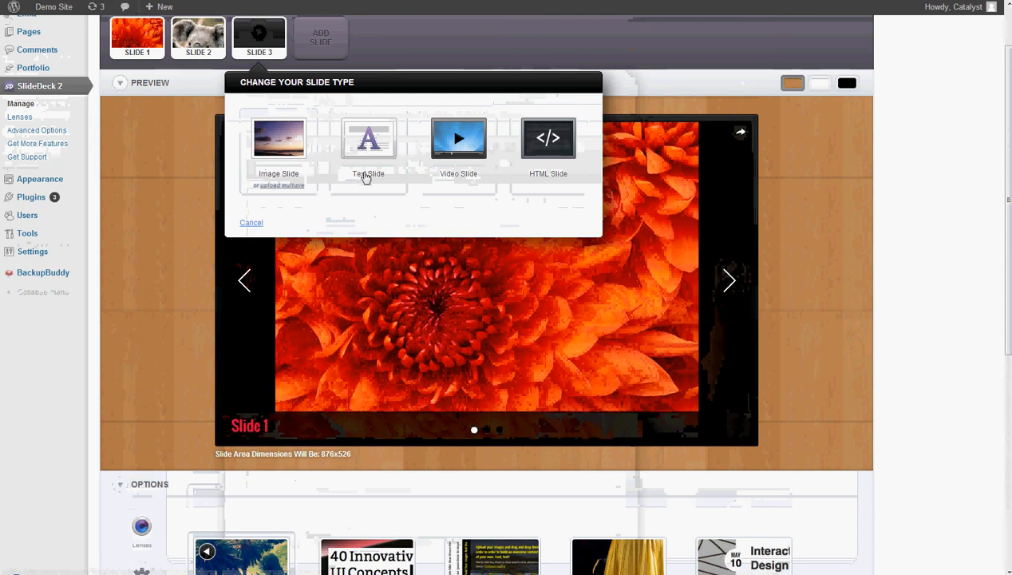
click(366, 177)
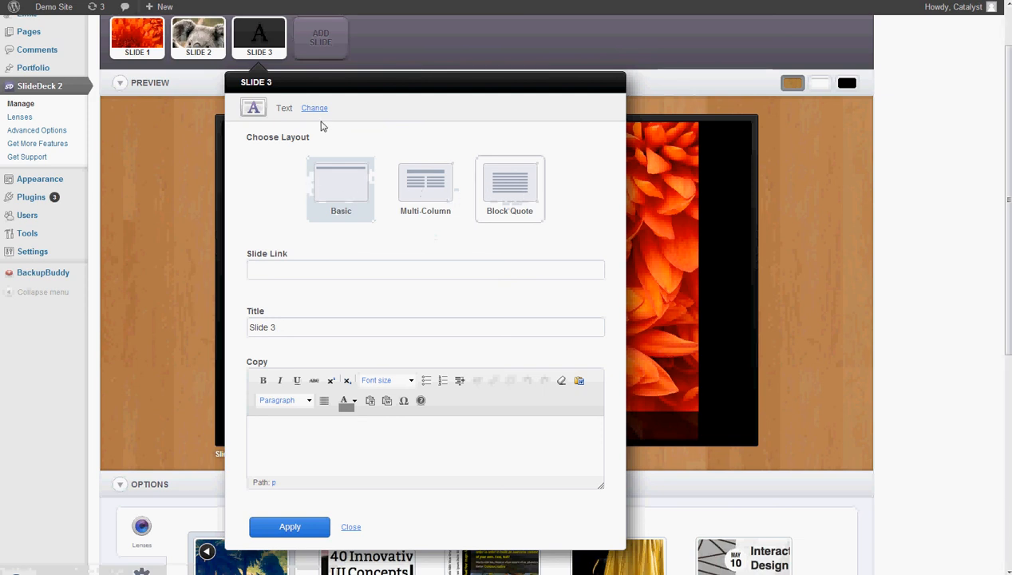
Change Slide 3 to an HTML slide and place the cursor in its HTML code area
click(315, 108)
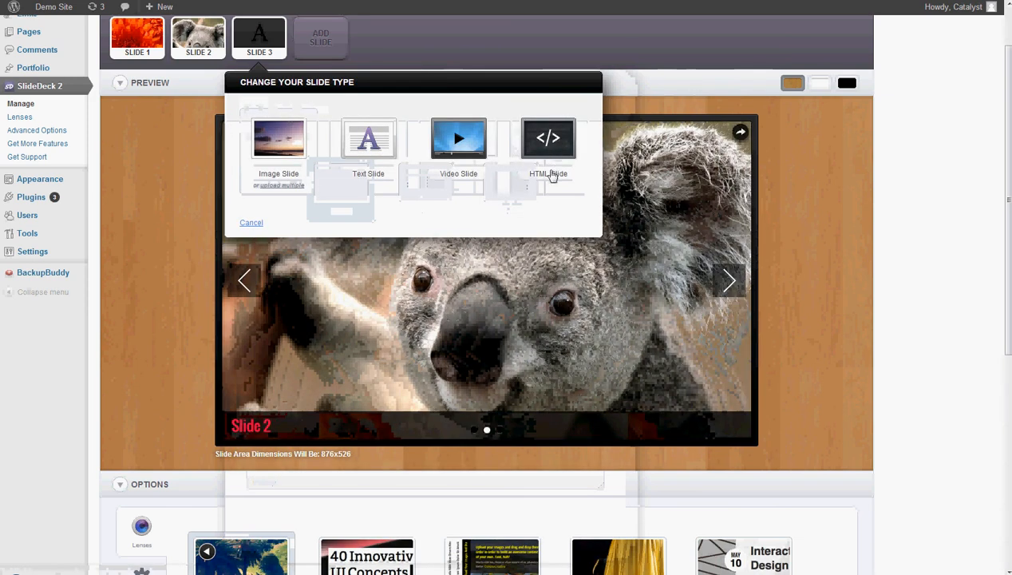
click(549, 168)
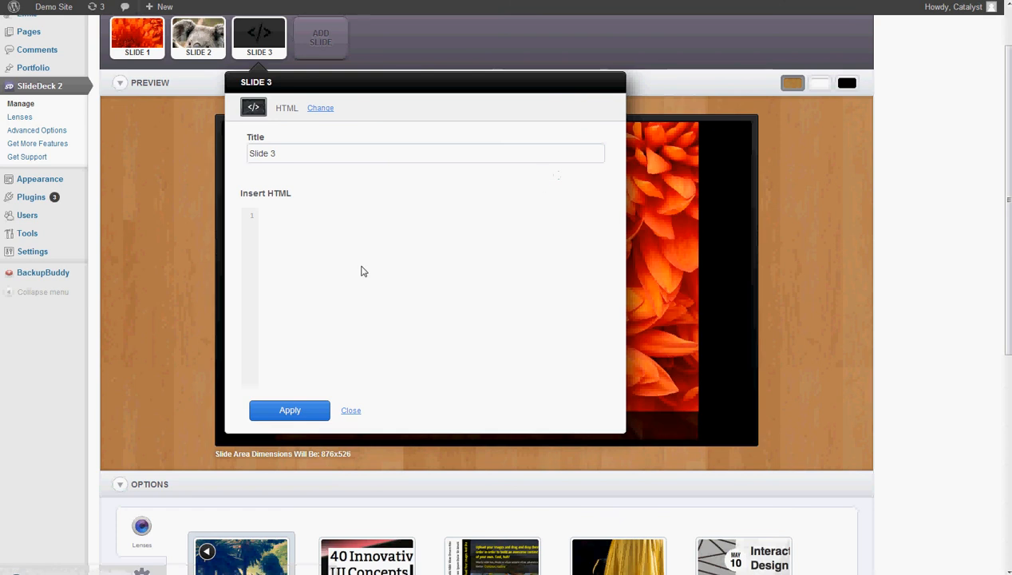
click(270, 218)
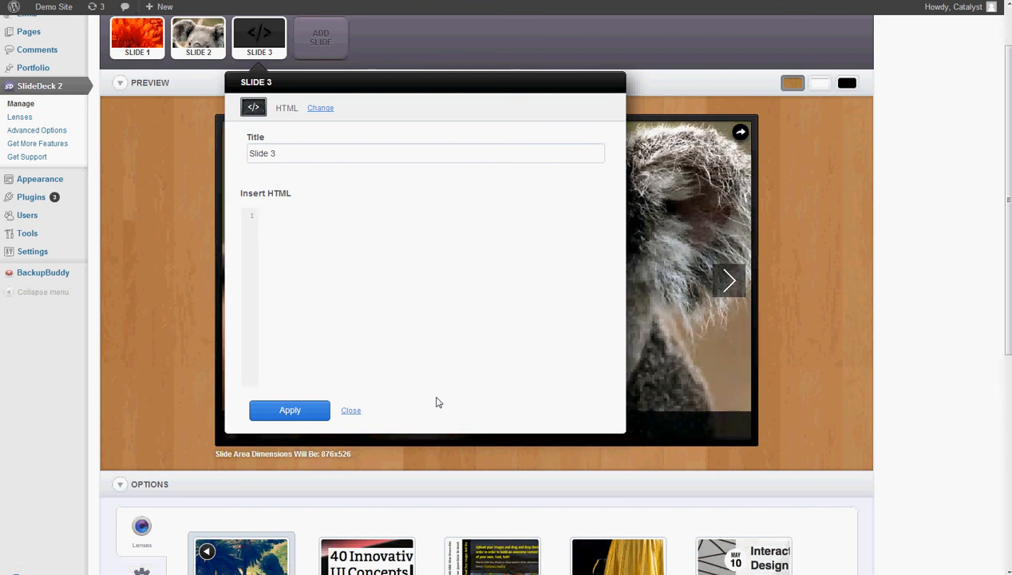
click(923, 574)
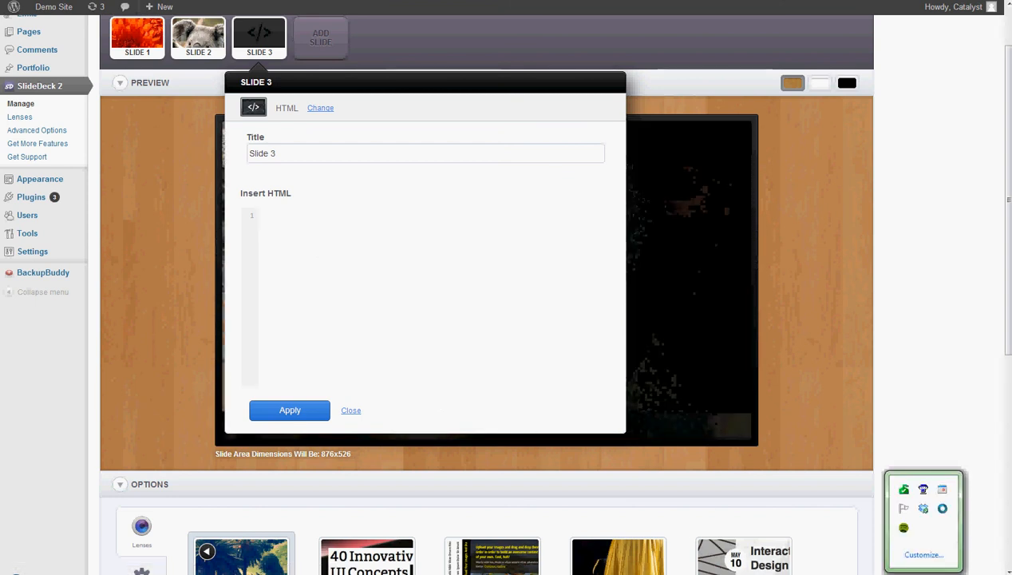